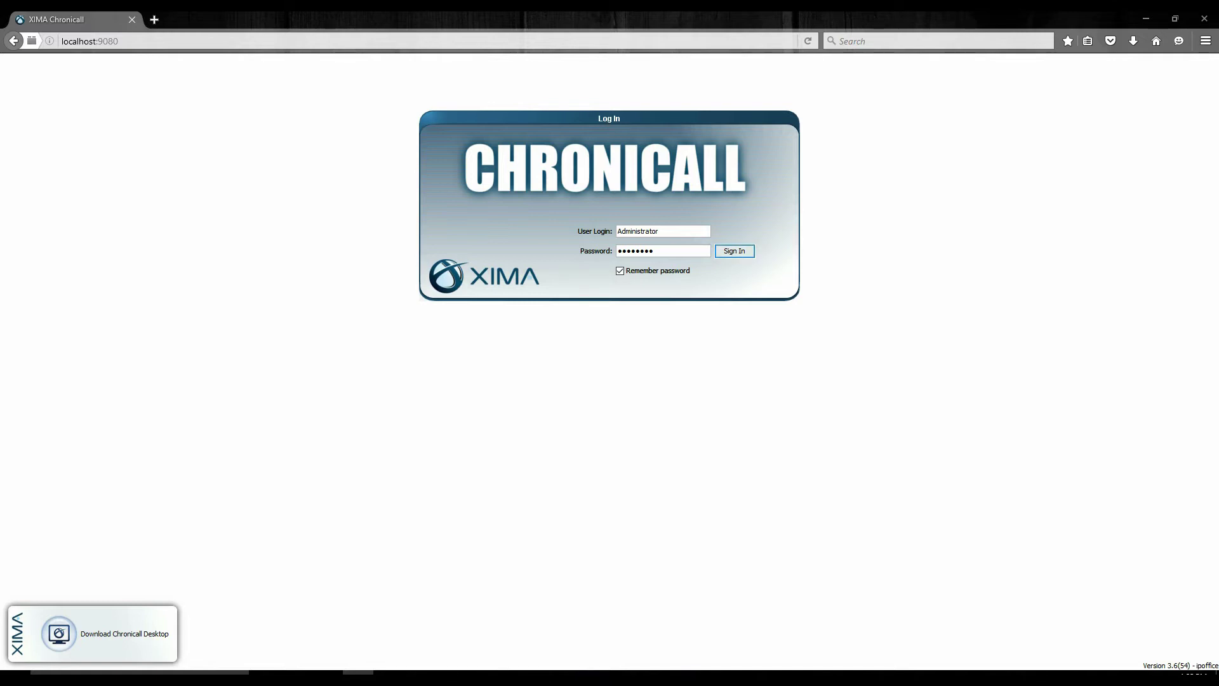
- Sign in with the saved Administrator credentials and open Cradle to Grave from the call history options
left_click(746, 252)
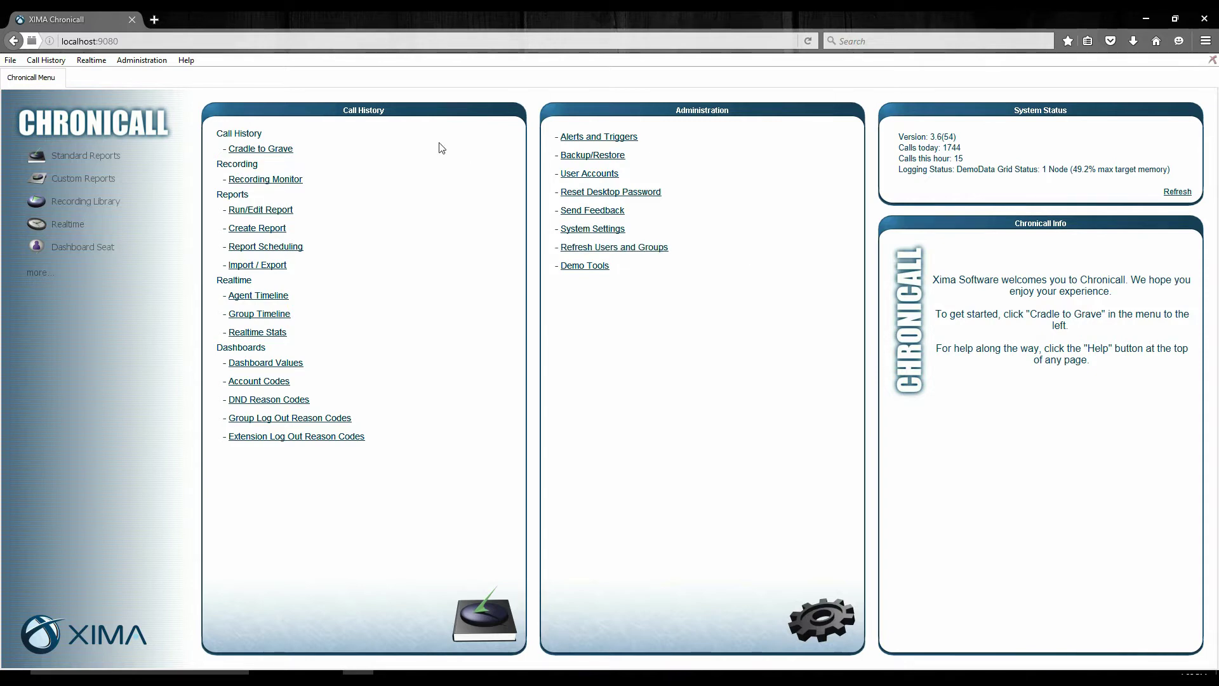
left_click(253, 150)
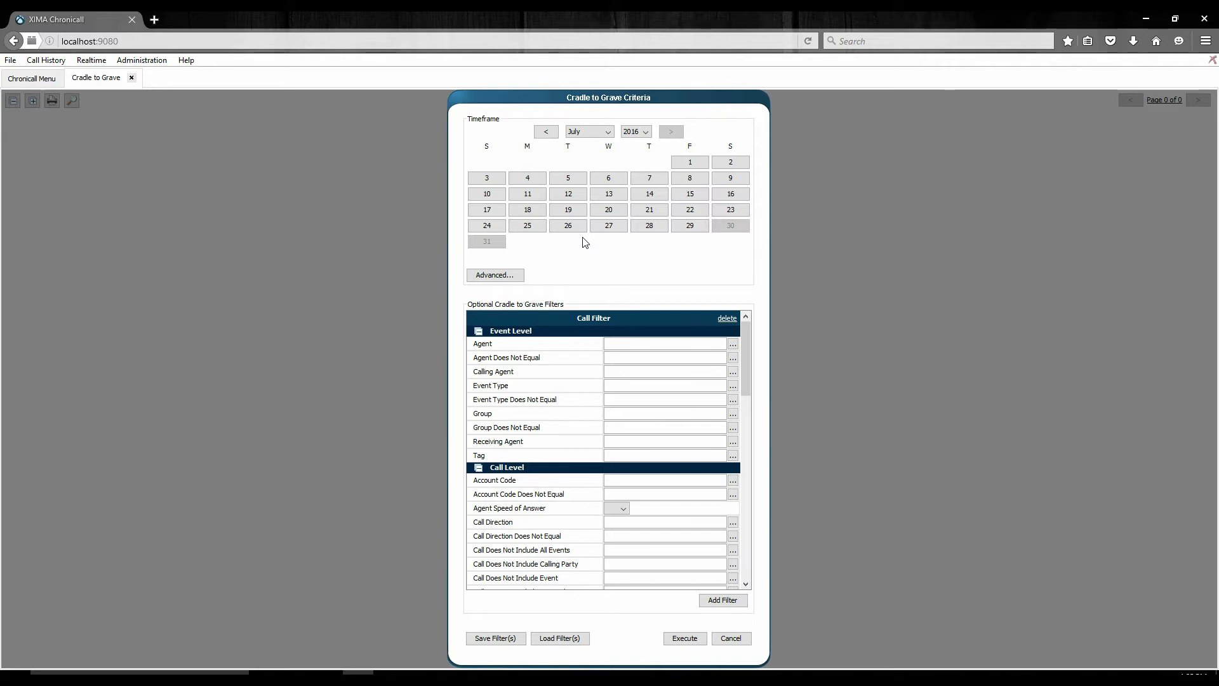
left_click(638, 132)
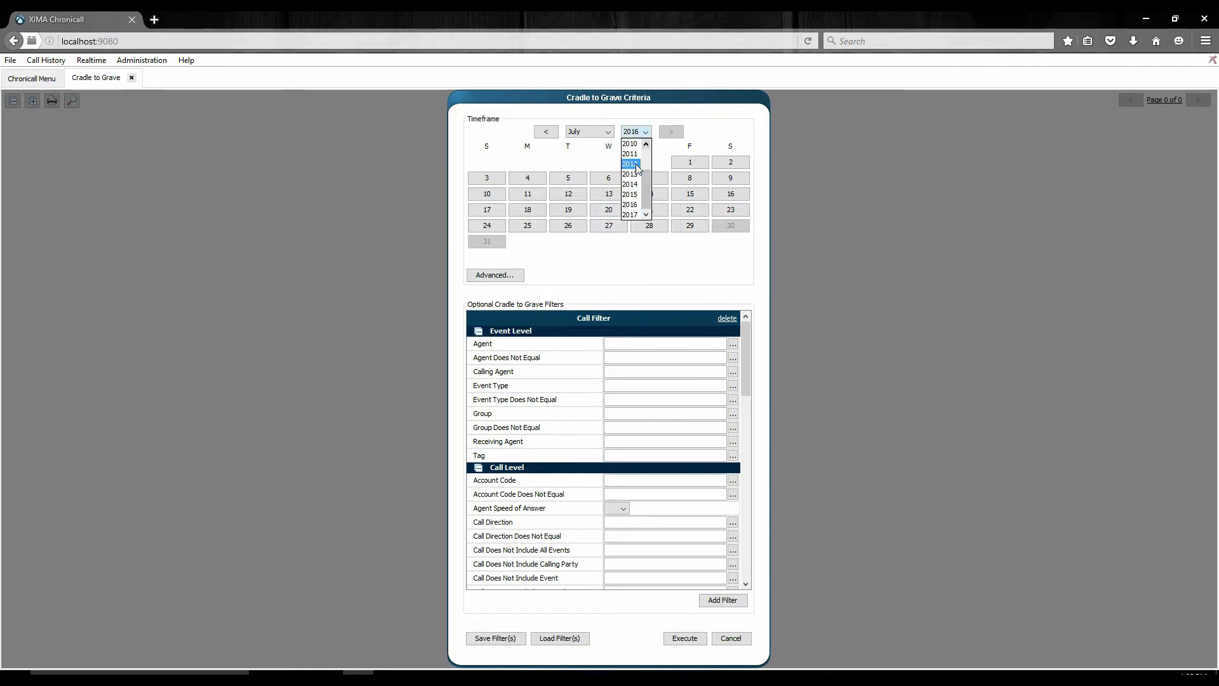
left_click(631, 175)
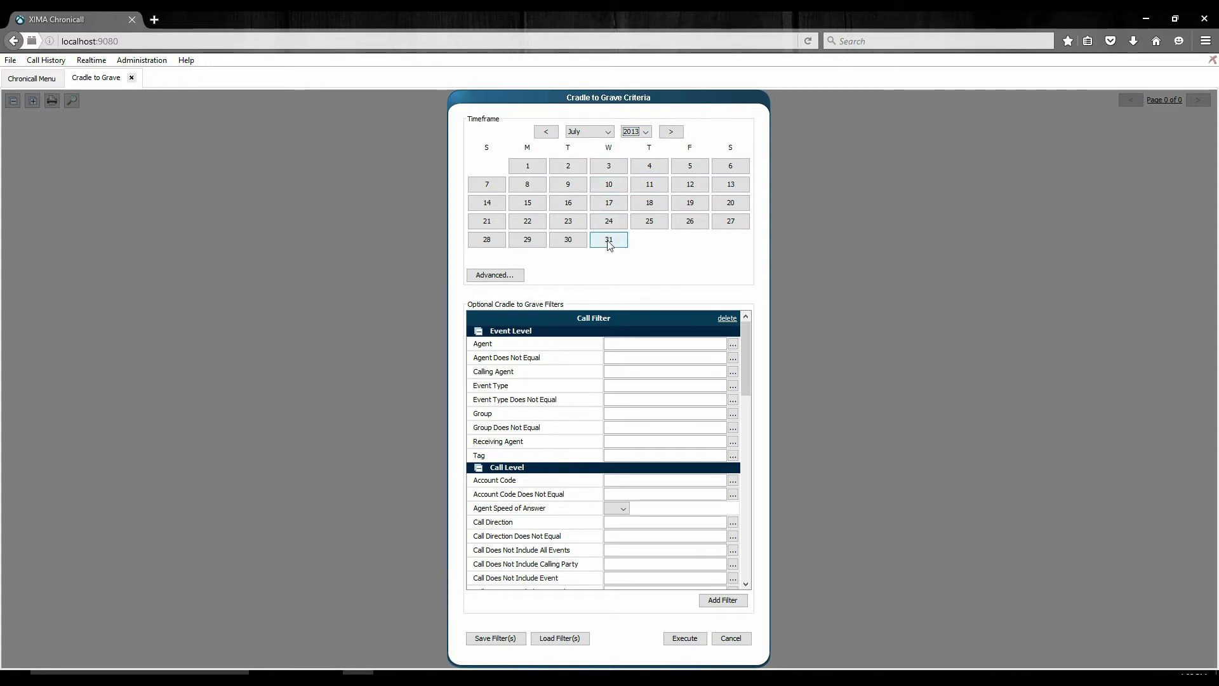
left_click(644, 132)
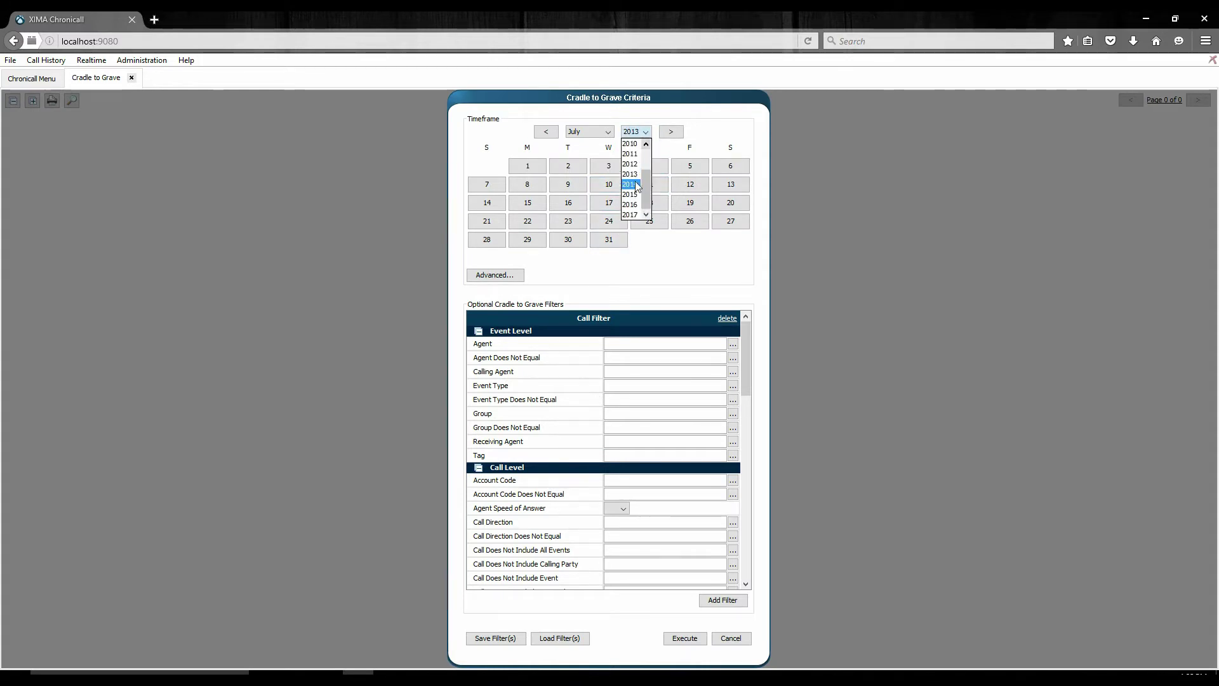
left_click(631, 204)
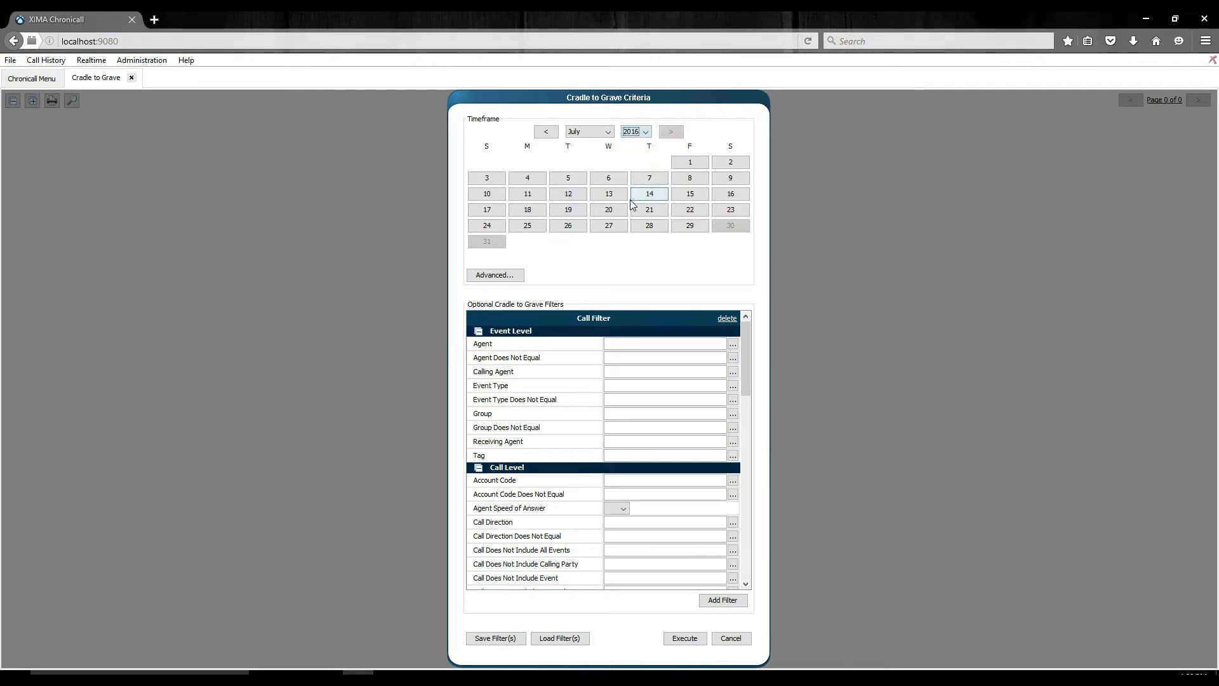
- Set the Cradle to Grave timeframe to February 22 through February 26, 2016
left_click(547, 132)
left_click(548, 133)
left_click(548, 133)
left_click(547, 133)
left_click(547, 133)
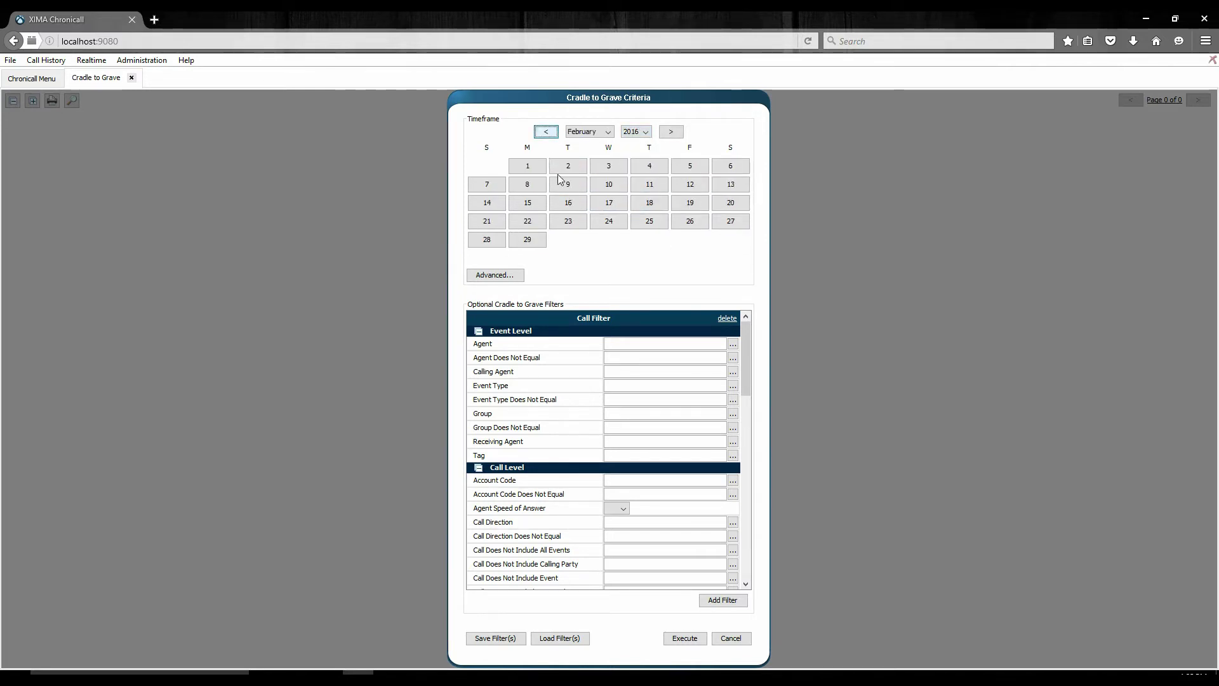
left_click(571, 219)
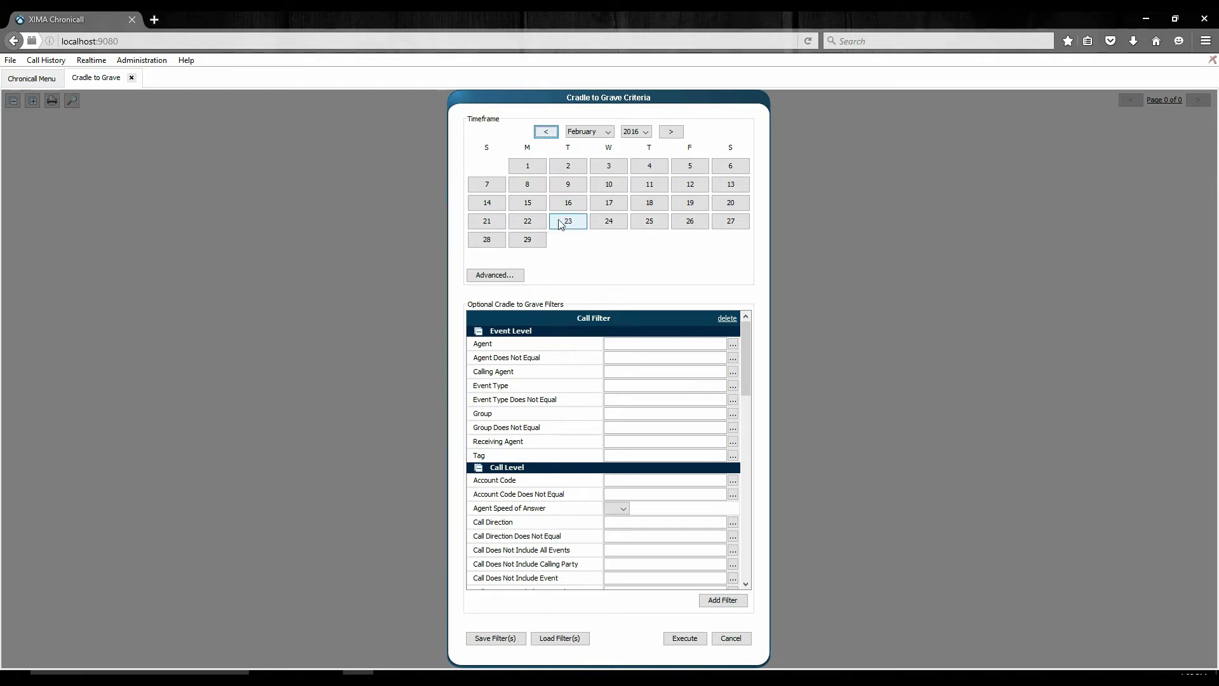
left_click(525, 220)
left_click_drag(525, 220, 684, 222)
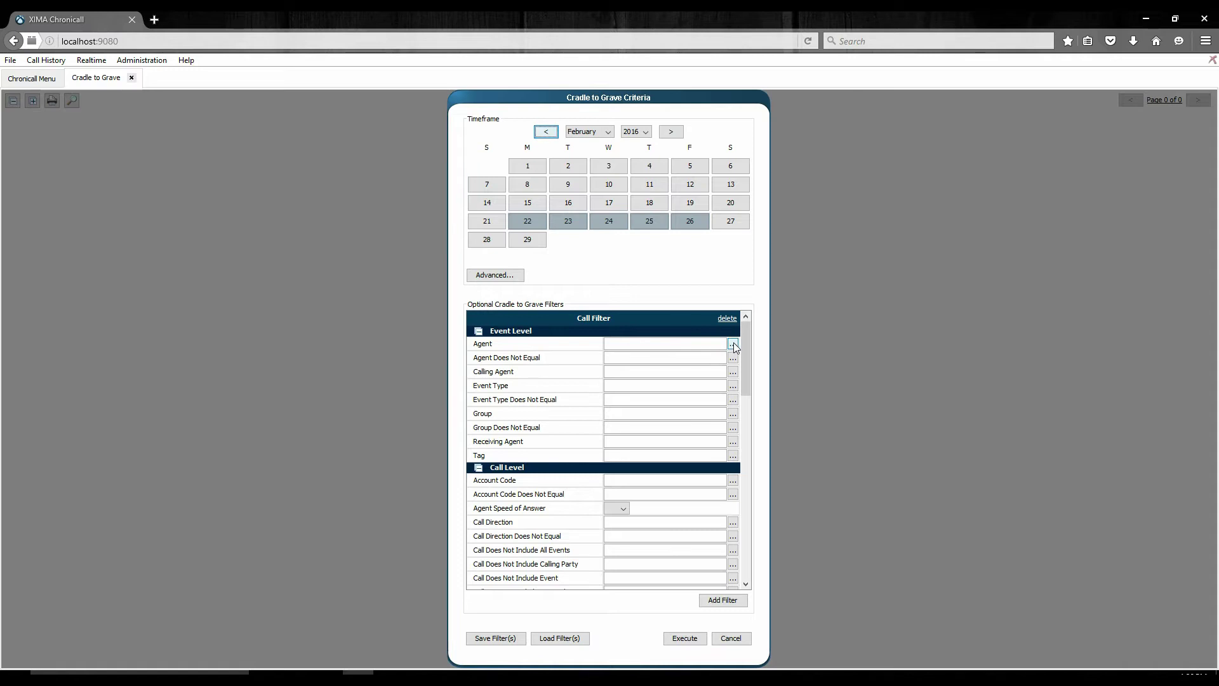
- Examine the optional Cradle to Grave filters available at the event level and call level
scroll(556, 453, "down", 3)
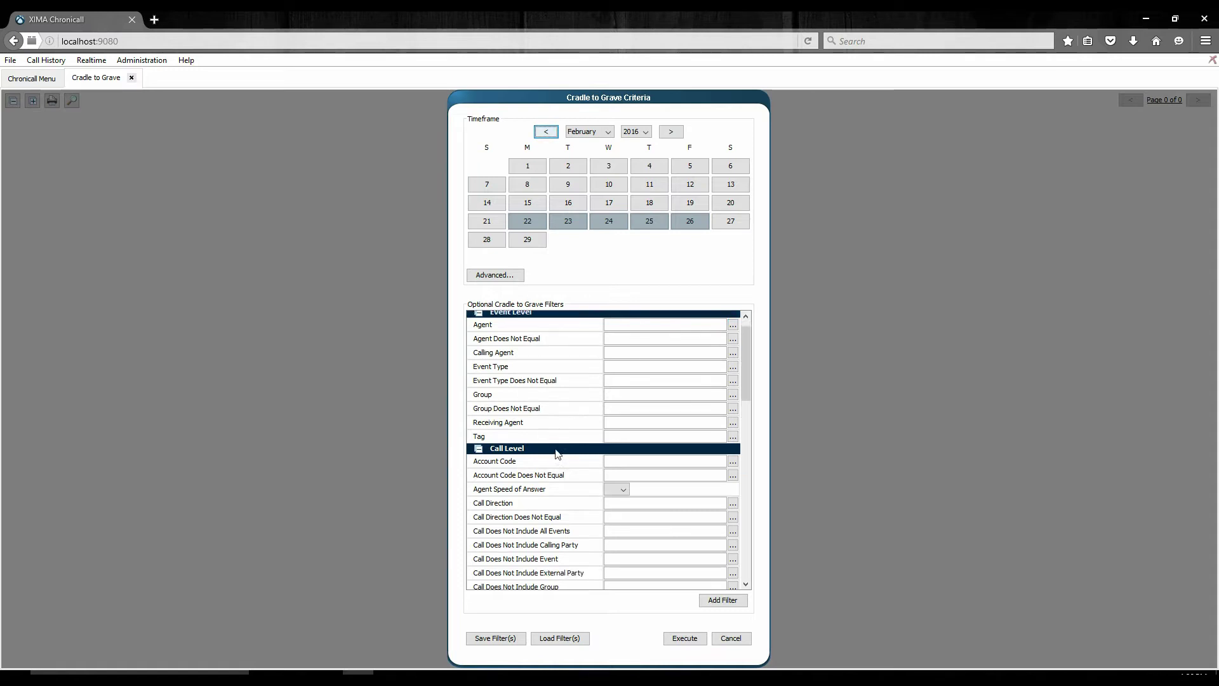
scroll(557, 454, "down", 3)
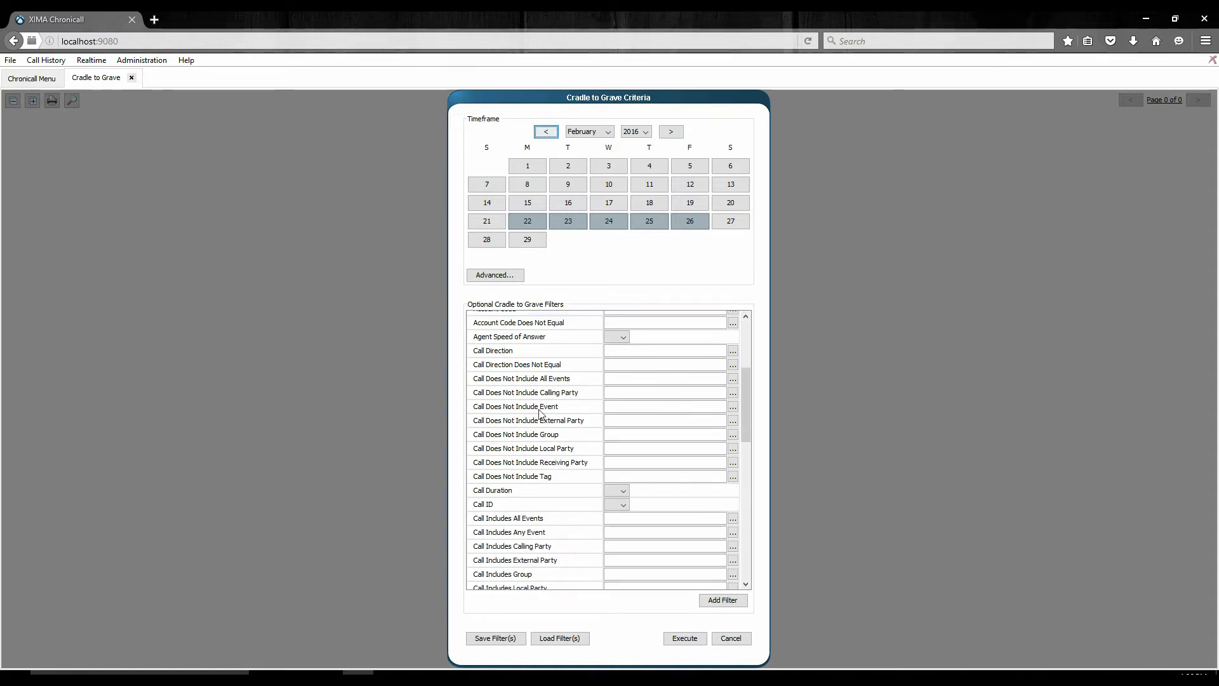
scroll(530, 398, "up", 1)
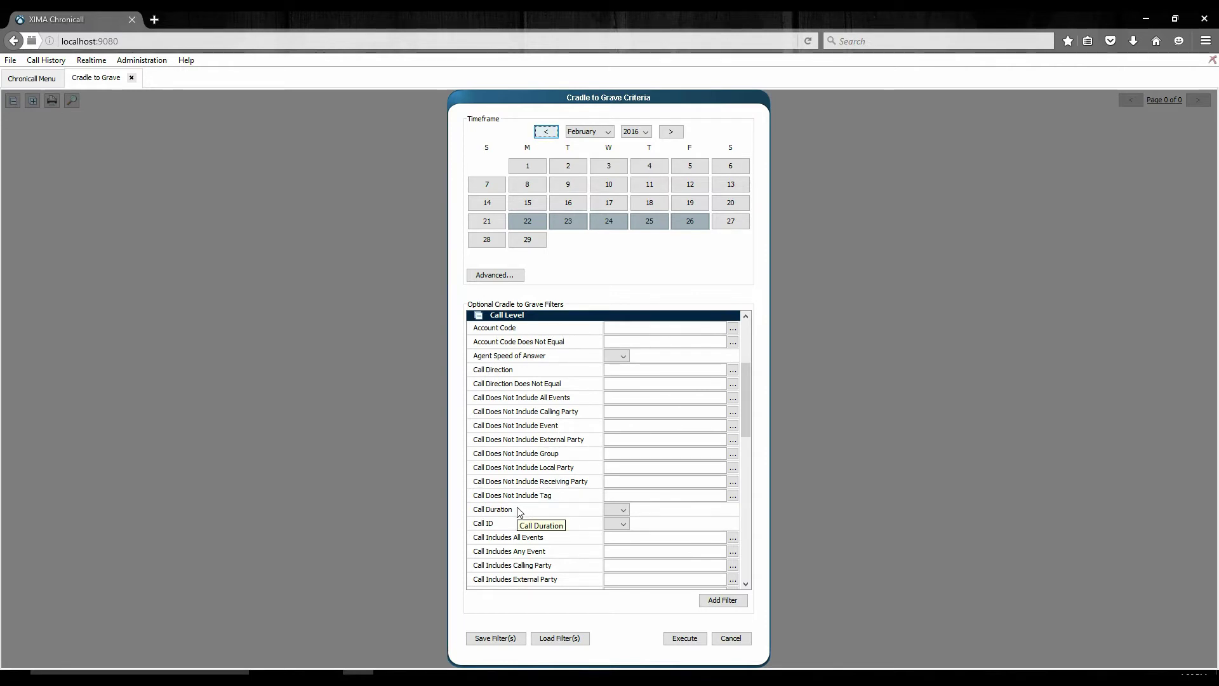
scroll(520, 512, "down", 10)
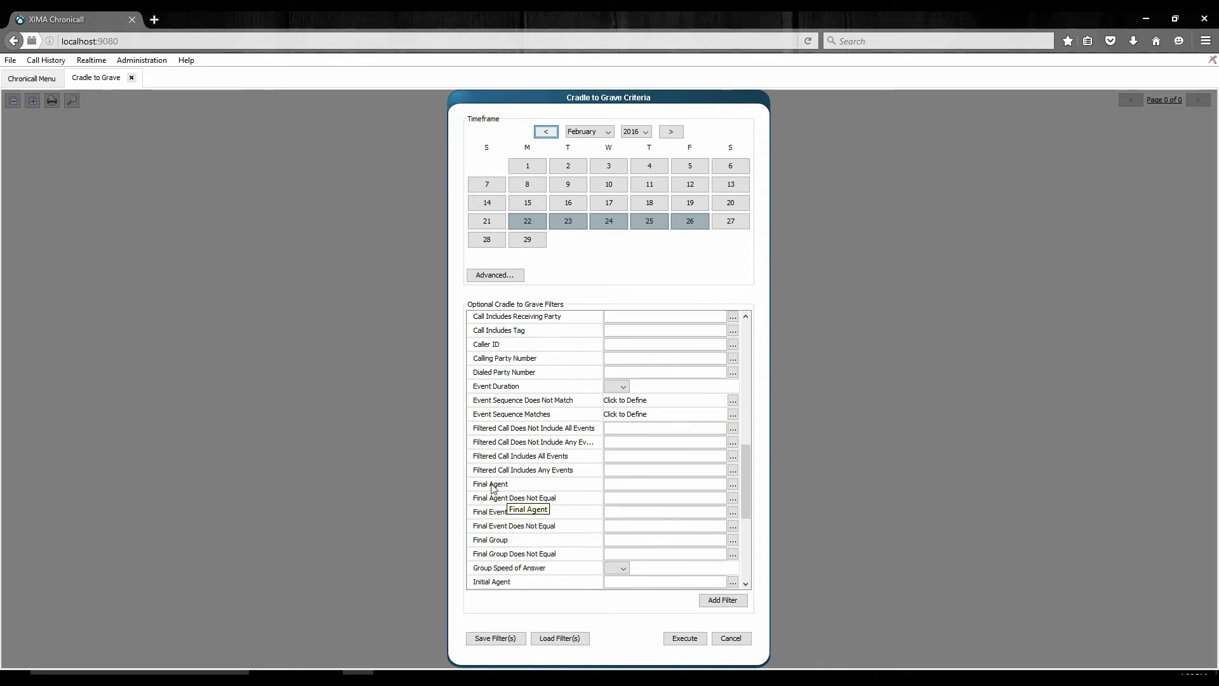
scroll(501, 487, "down", 4)
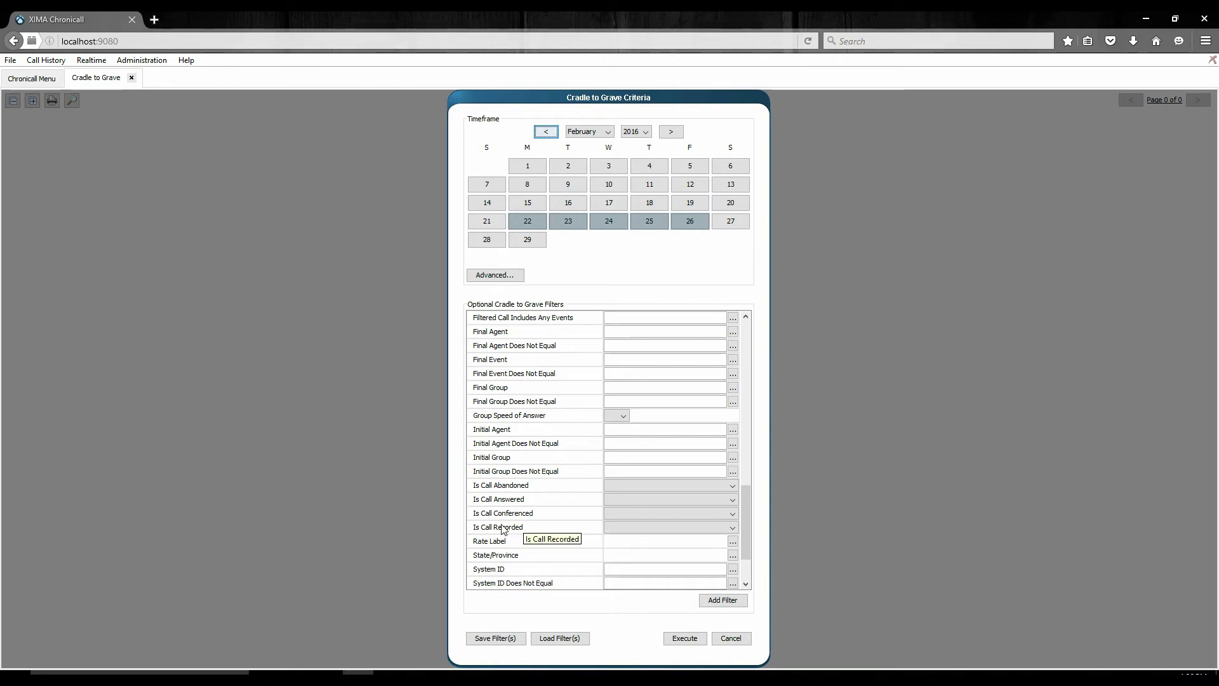
scroll(568, 535, "down", 1)
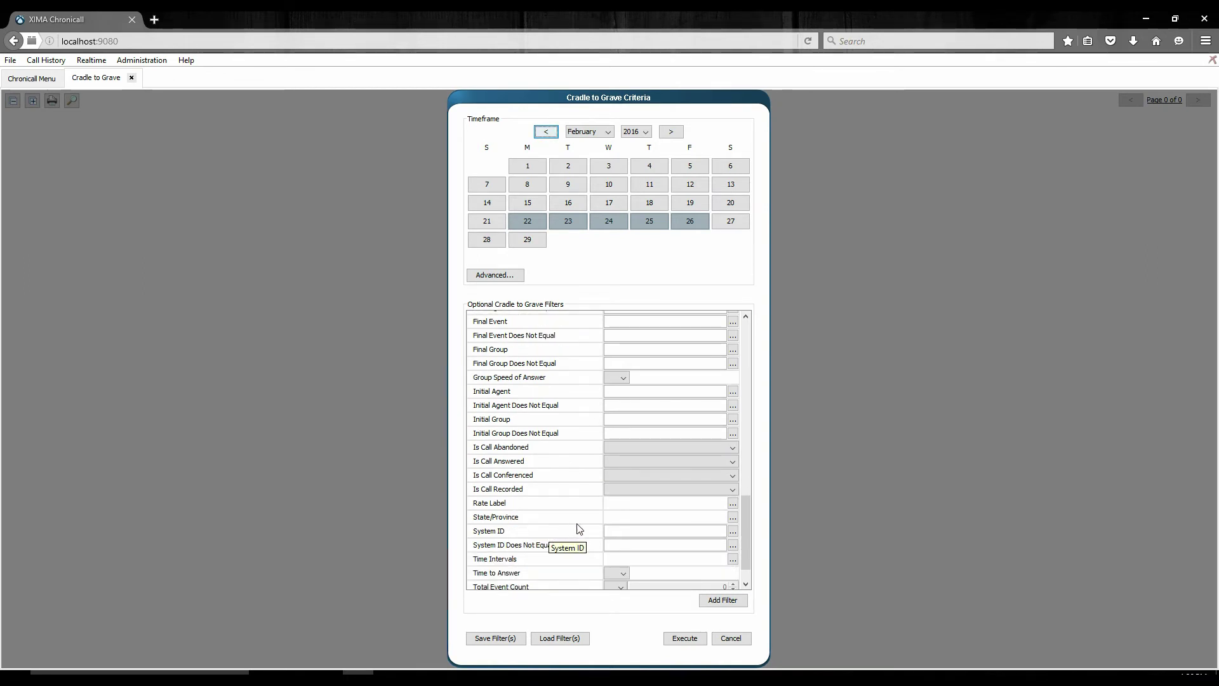
scroll(577, 535, "up", 6)
scroll(580, 514, "up", 4)
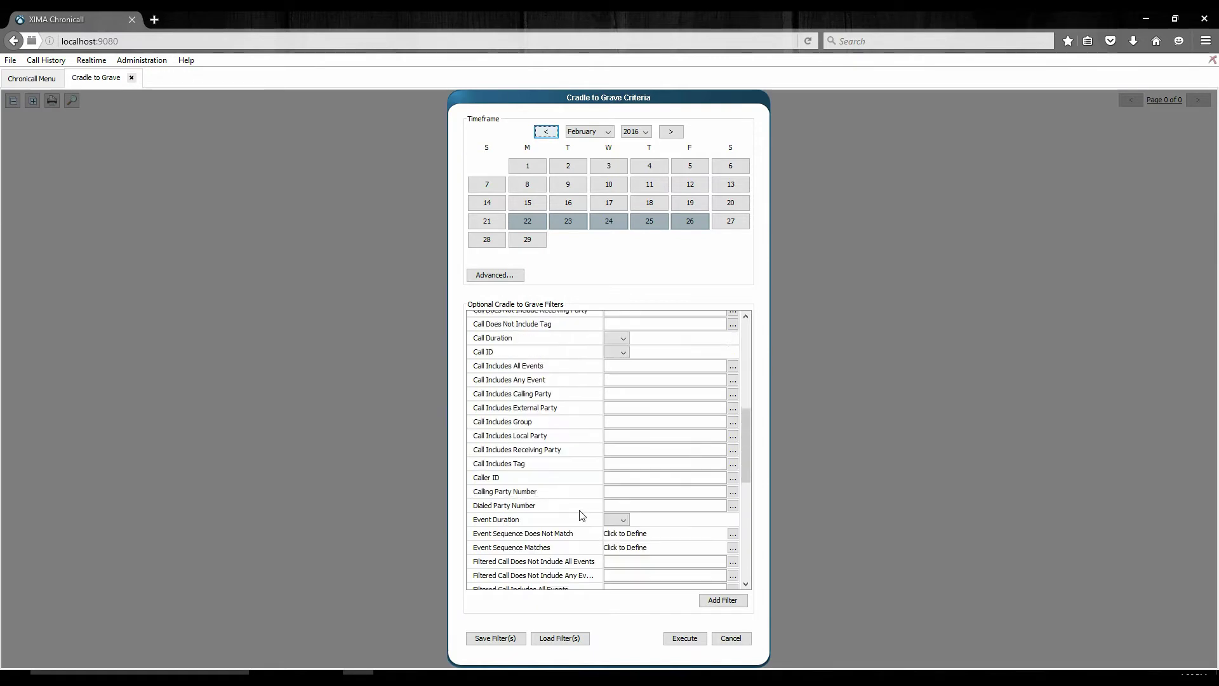
scroll(579, 514, "up", 1)
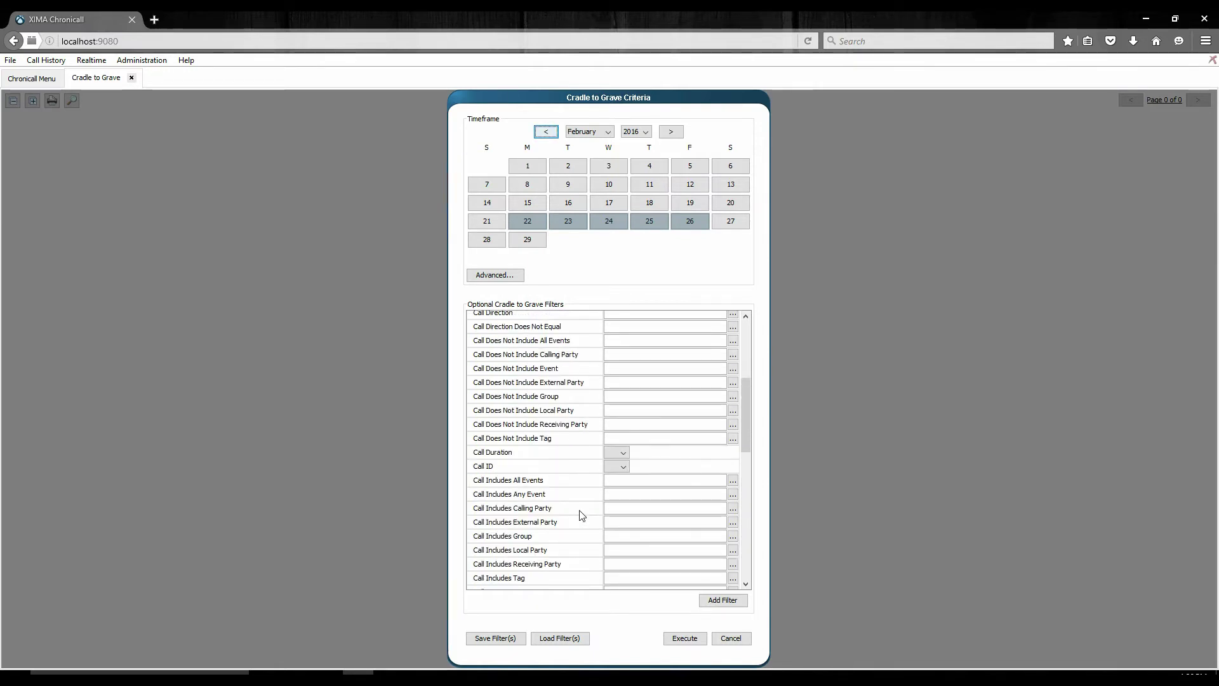
scroll(580, 514, "up", 5)
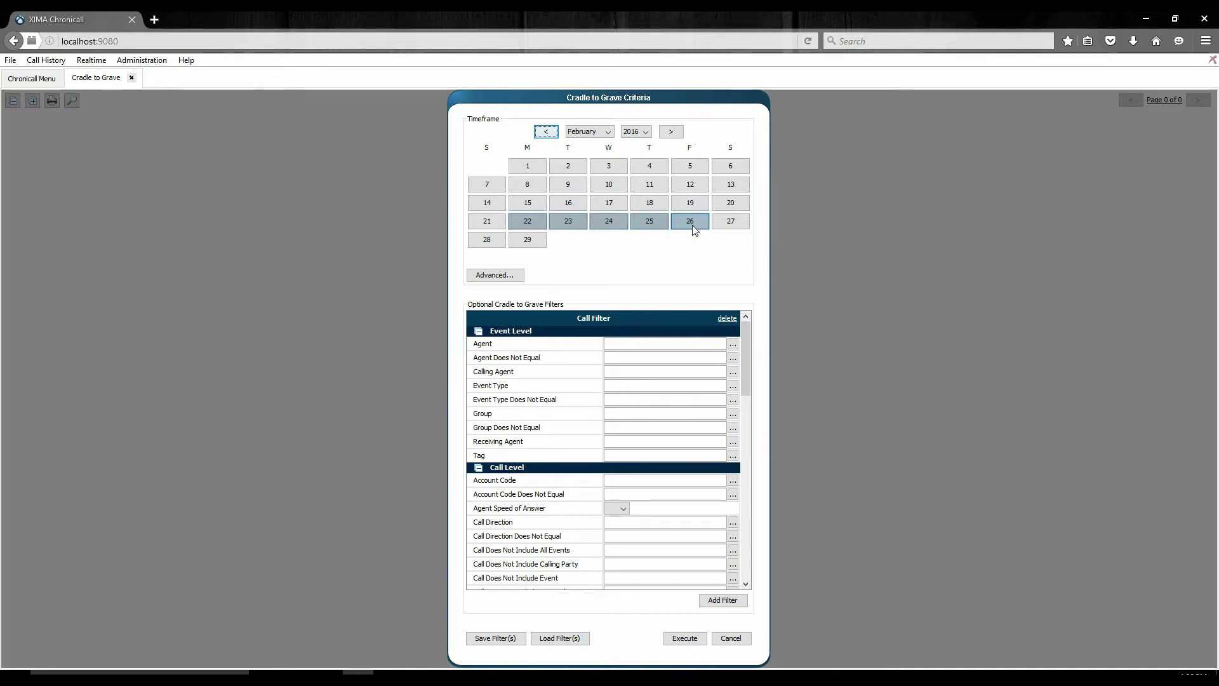
- Run Cradle to Grave with the chosen criteria and enlarge the text of the resulting call list
left_click(677, 640)
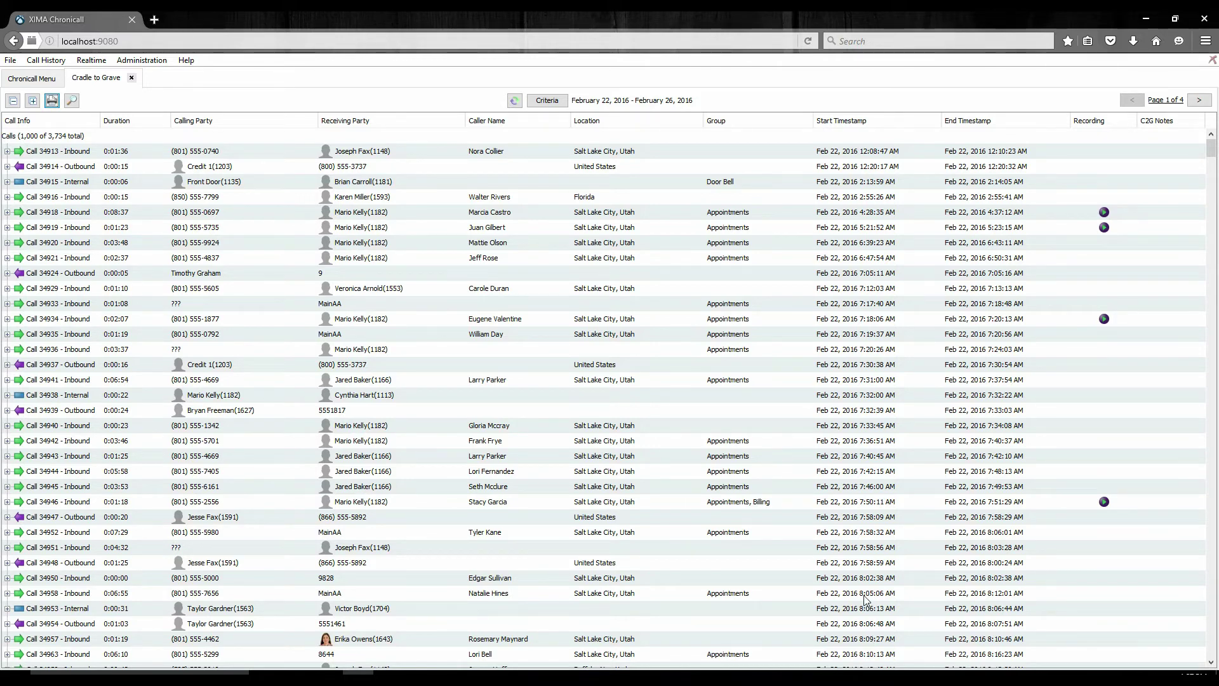
scroll(711, 483, "up", 1)
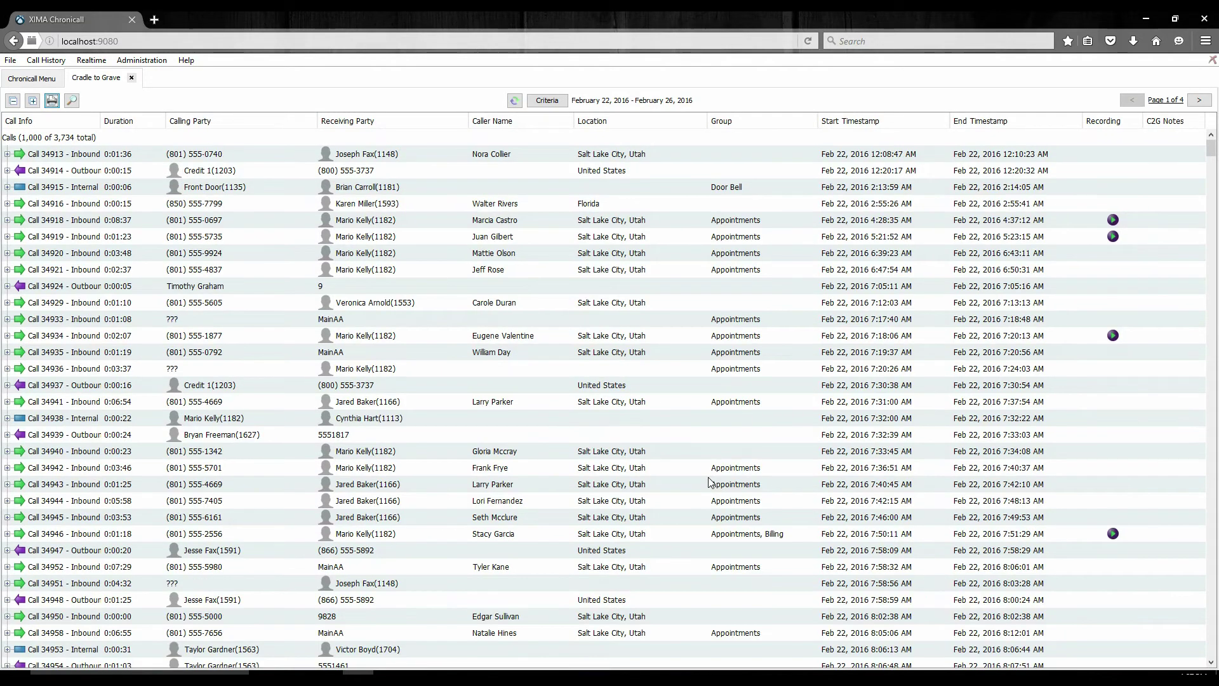
scroll(710, 482, "up", 1)
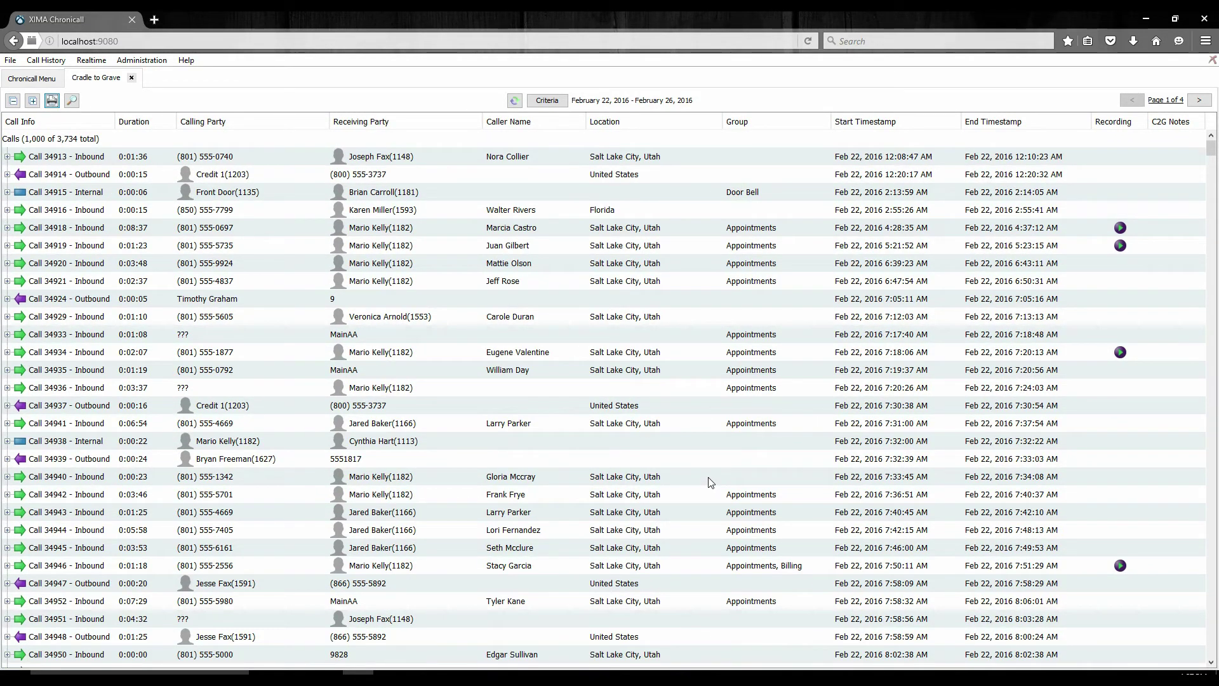
scroll(710, 482, "up", 1)
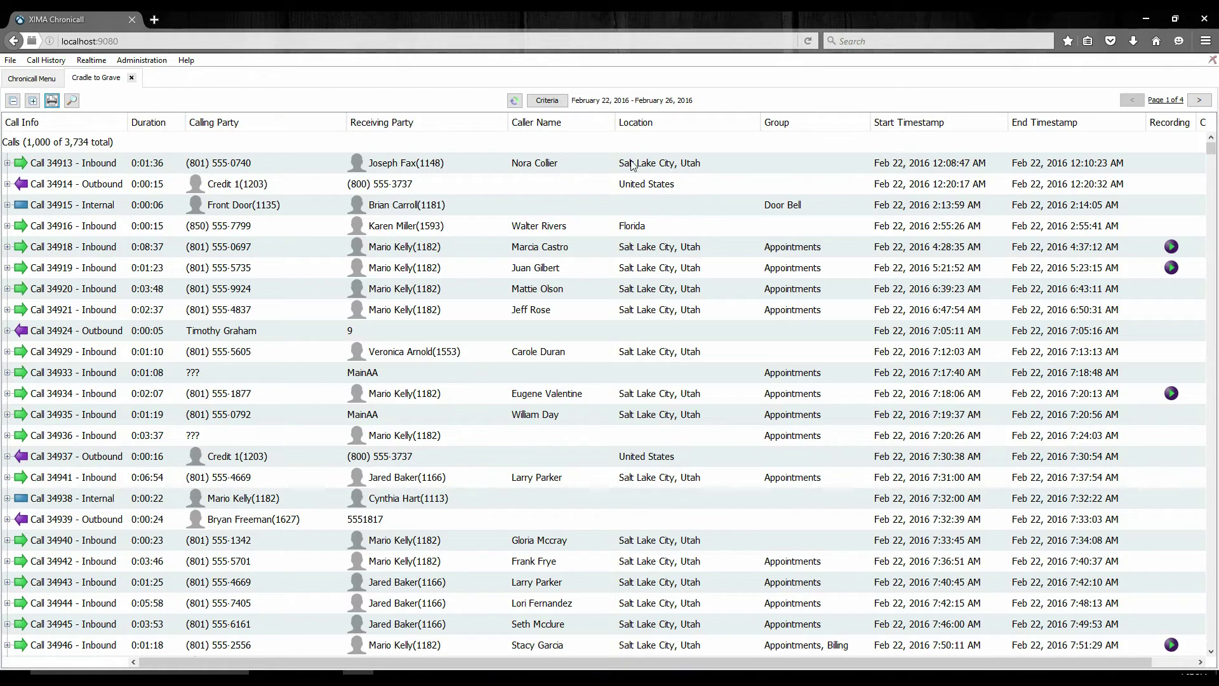
- Move the Caller Name column ahead of Receiving Party, and move Location ahead of Receiving Party and back behind it
left_click_drag(577, 124, 413, 130)
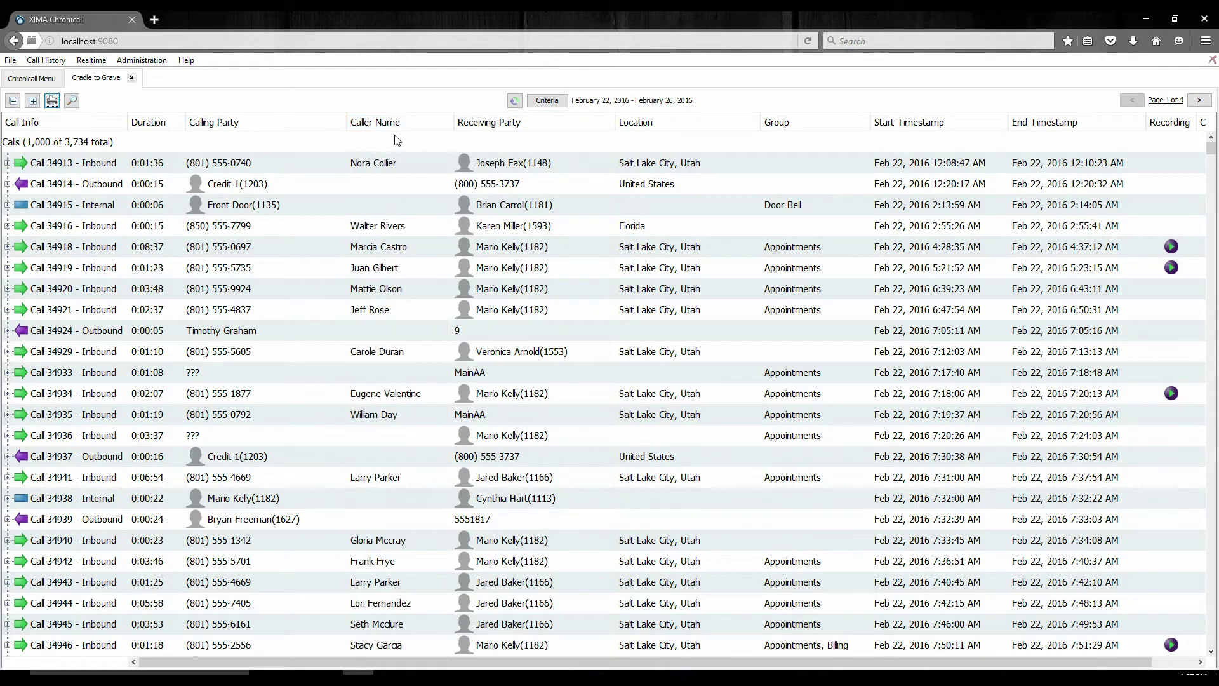
left_click_drag(711, 125, 557, 129)
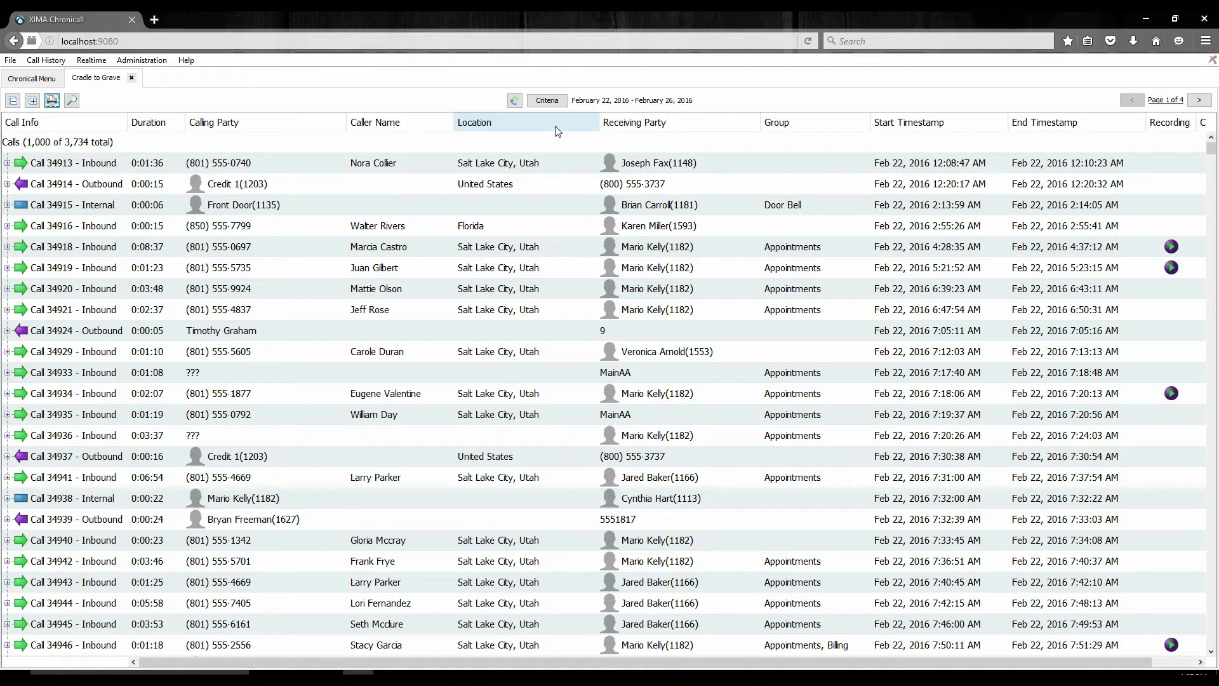
left_click_drag(557, 131, 710, 118)
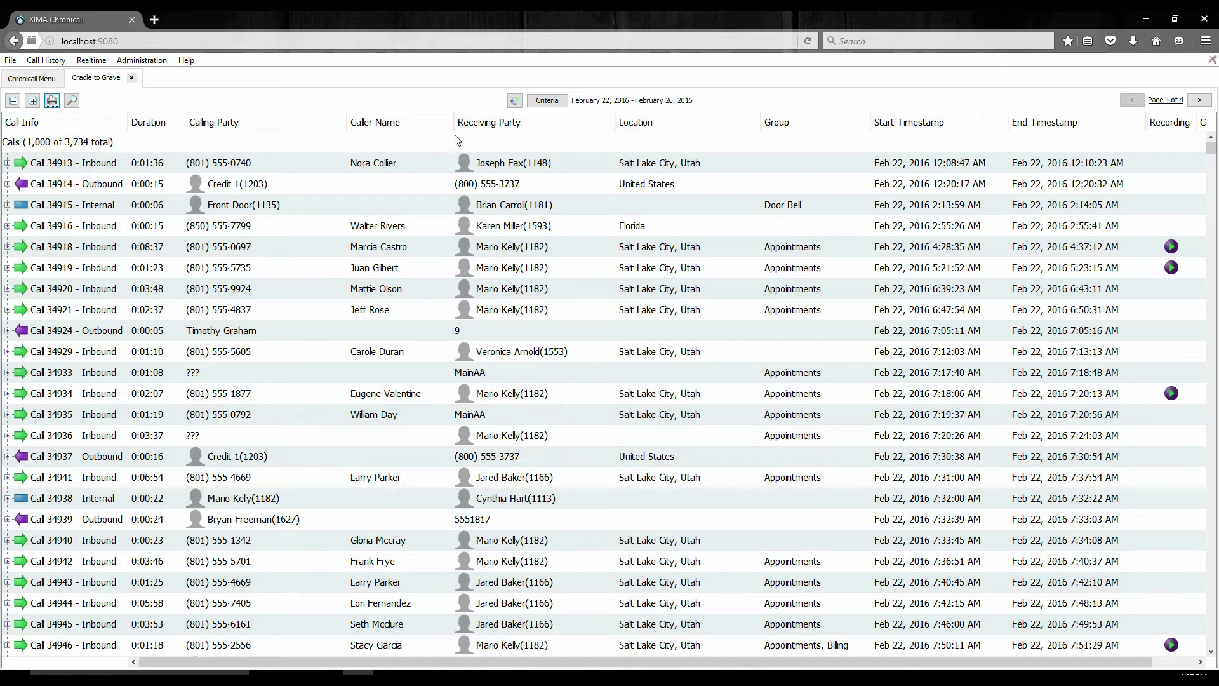
- Add the DNIS column to the call list and widen it enough to show its full values
right_click(401, 127)
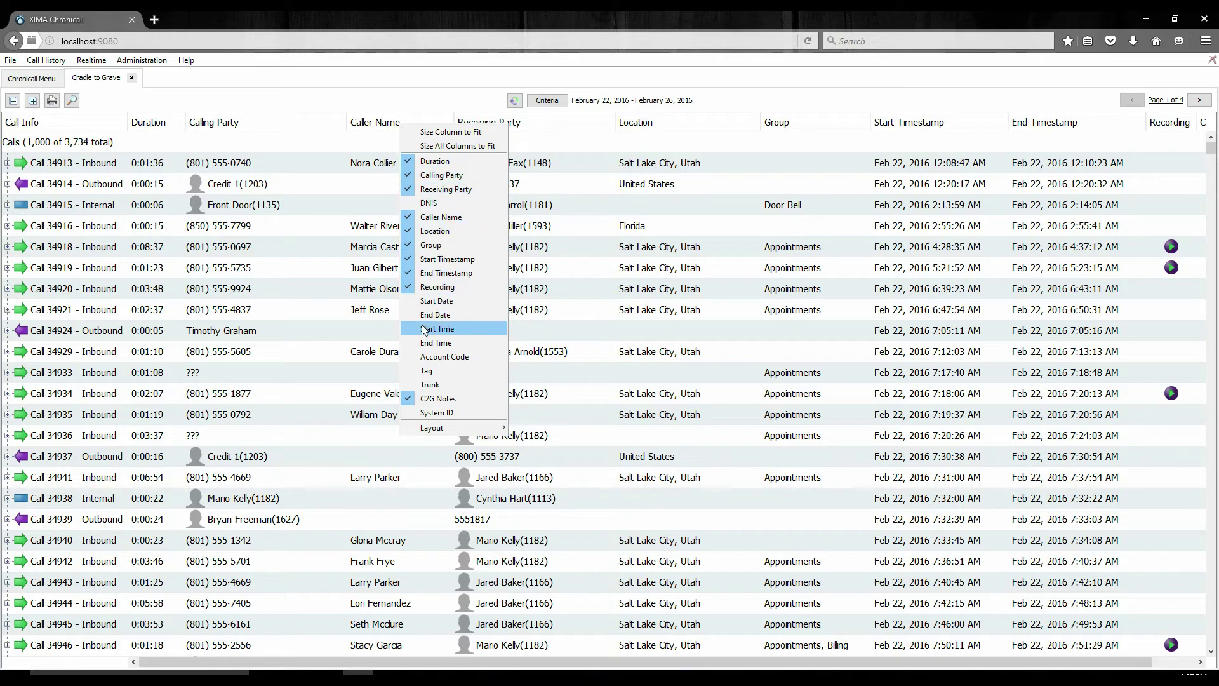
left_click(463, 214)
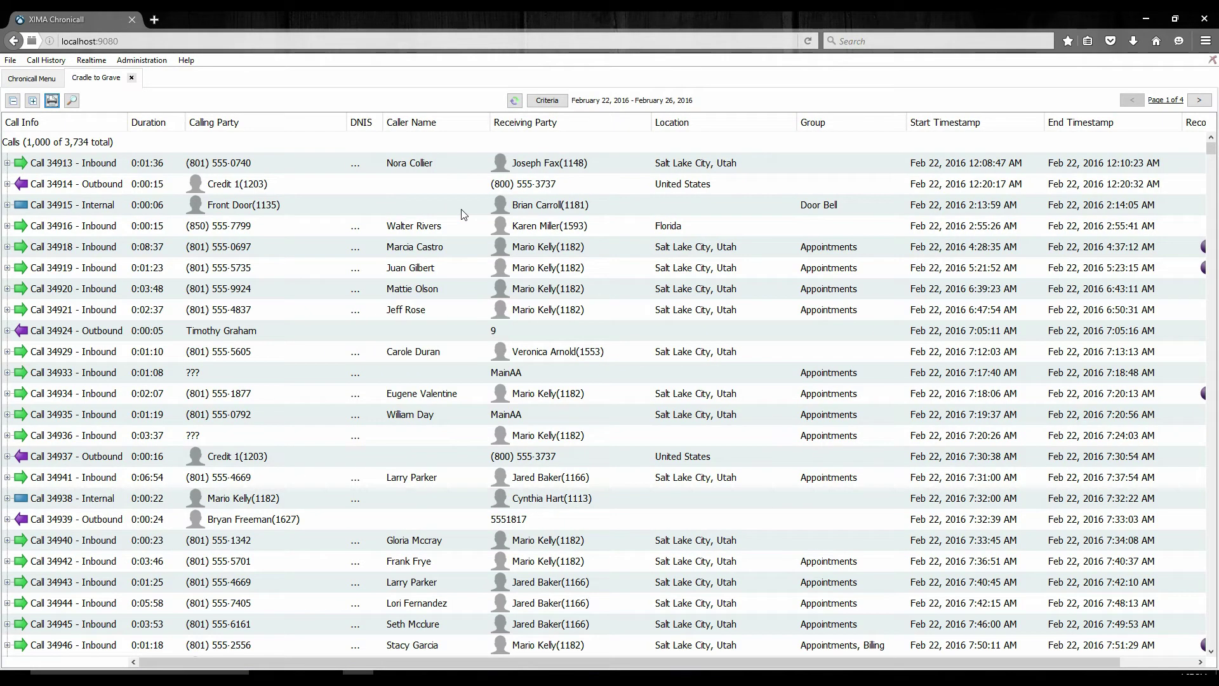
left_click_drag(383, 119, 412, 127)
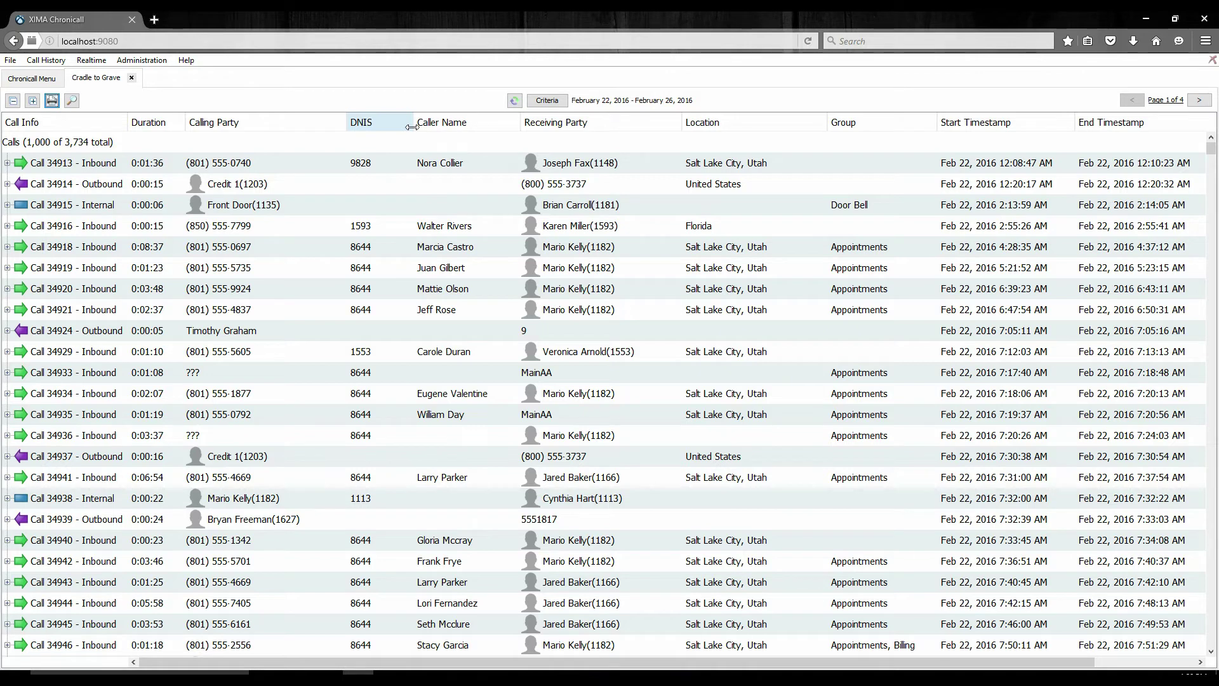
- Hide the Location column and show it again between DNIS and Caller Name
right_click(398, 126)
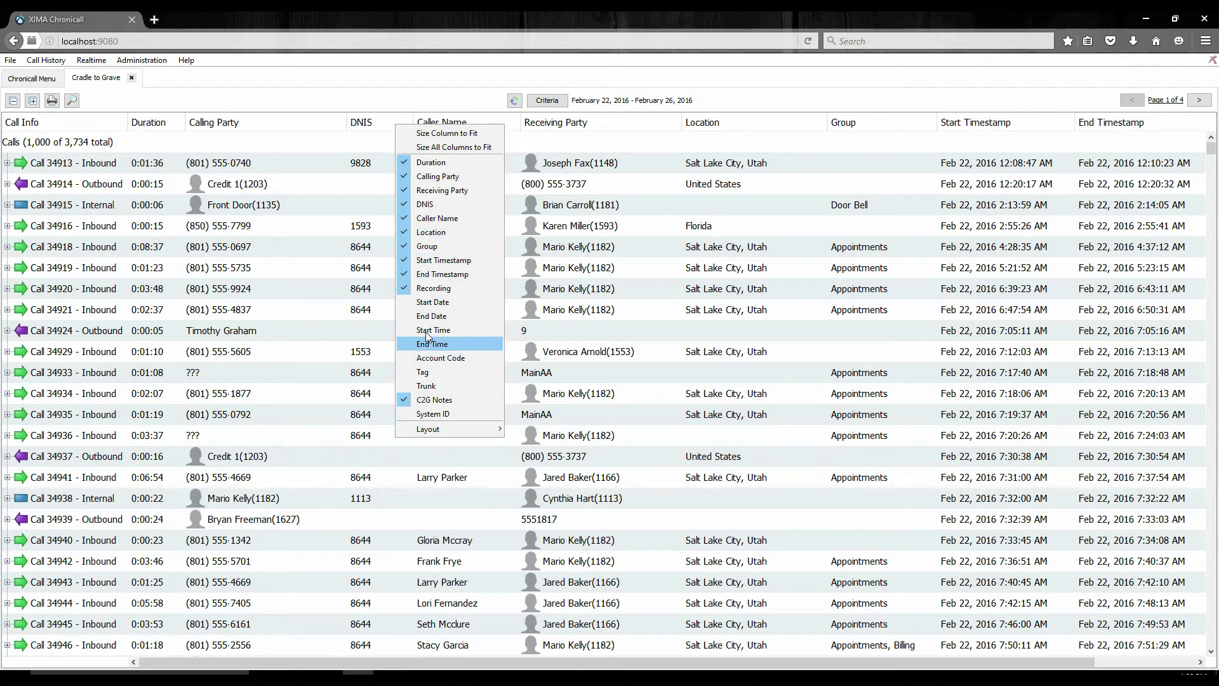
left_click(428, 233)
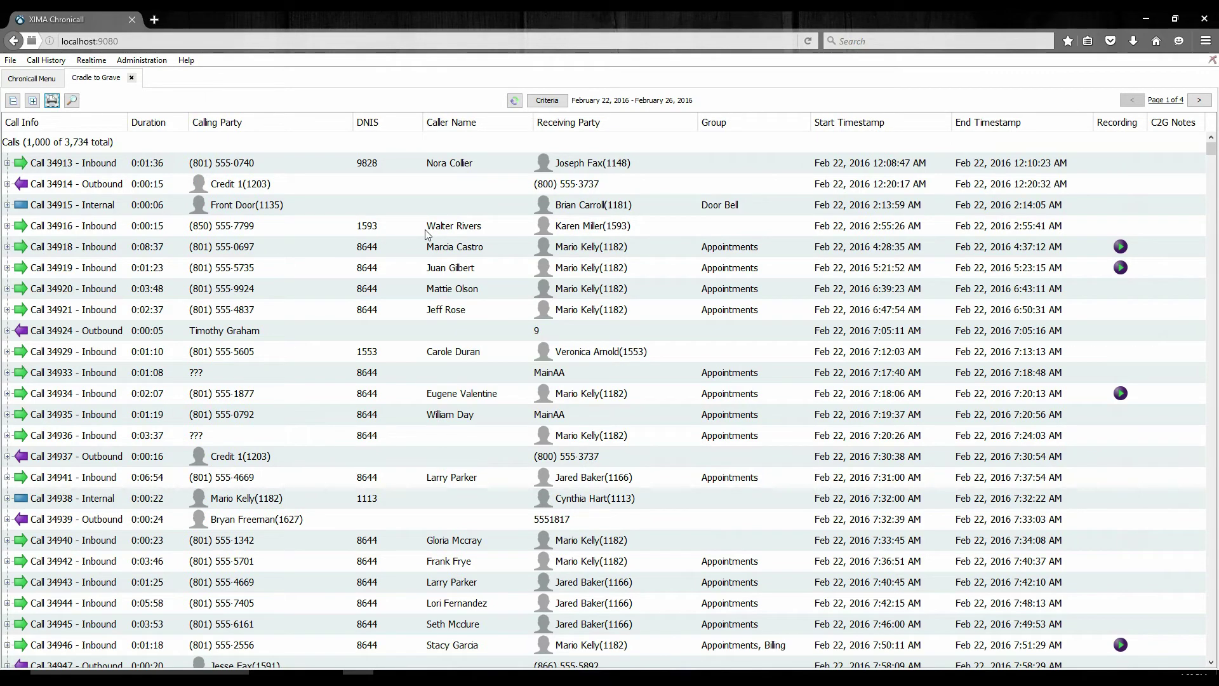
right_click(455, 120)
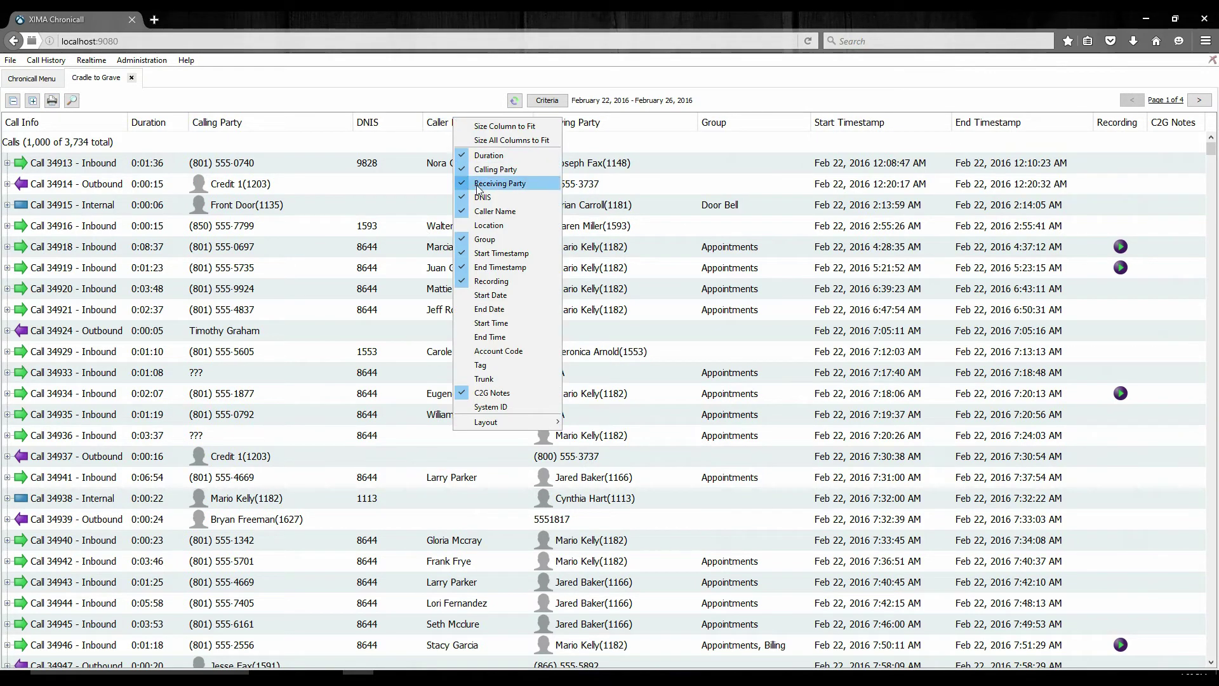
left_click(487, 225)
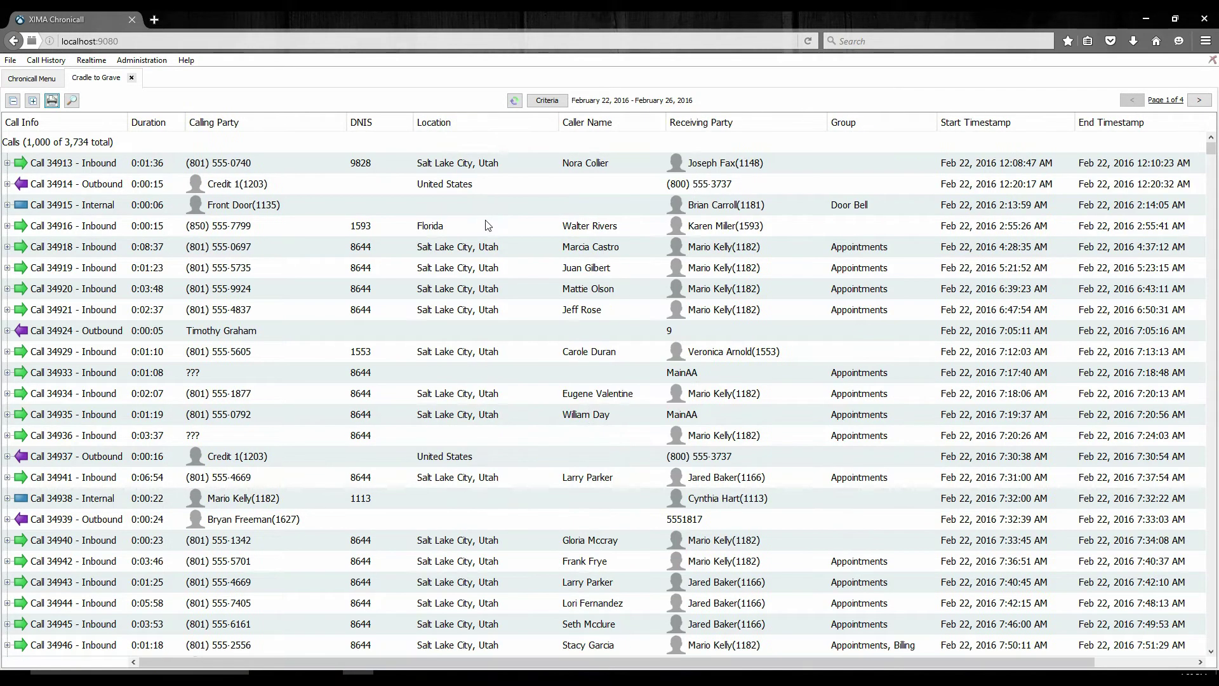
- Hide the DNIS column and move the Caller Name column ahead of Location
right_click(468, 125)
left_click(507, 206)
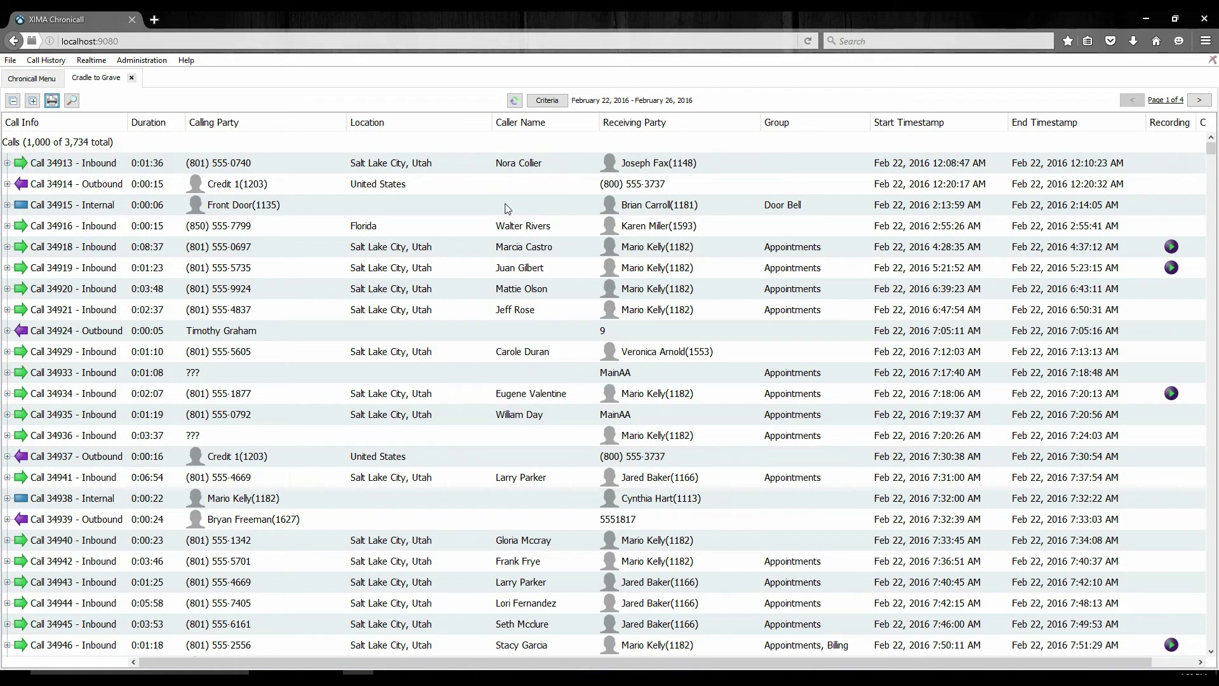
left_click_drag(516, 134, 398, 134)
- Show the DNIS column again between Calling Party and Caller Name
right_click(399, 131)
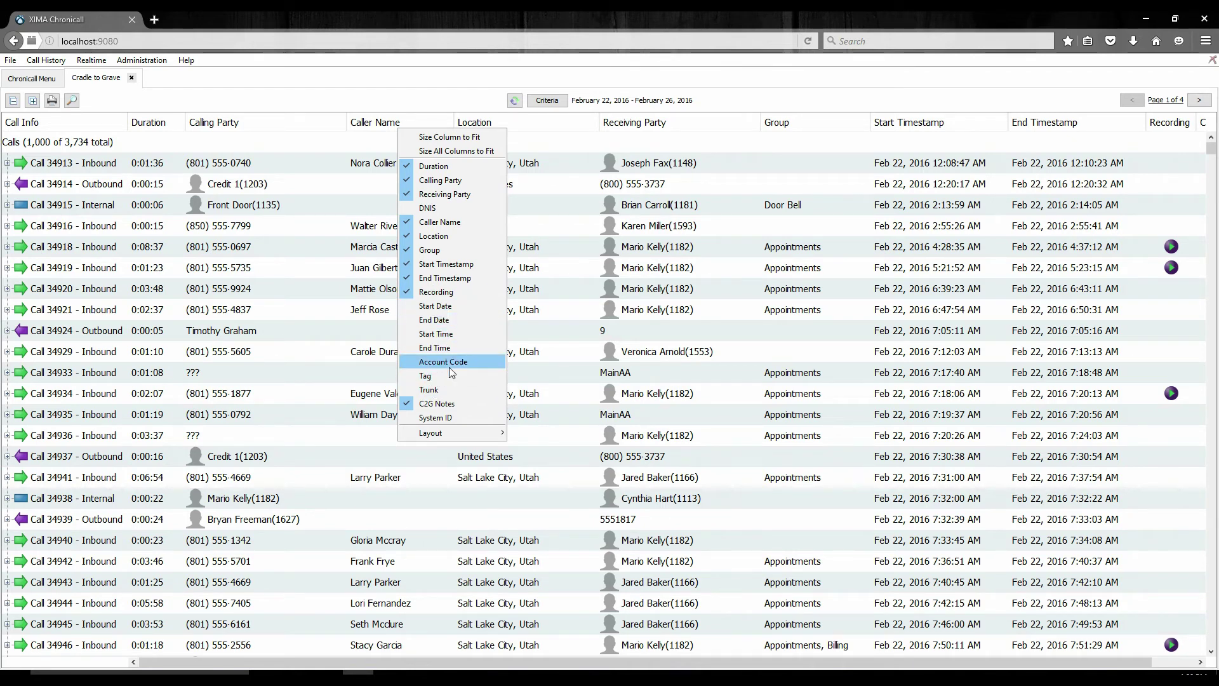
left_click(438, 207)
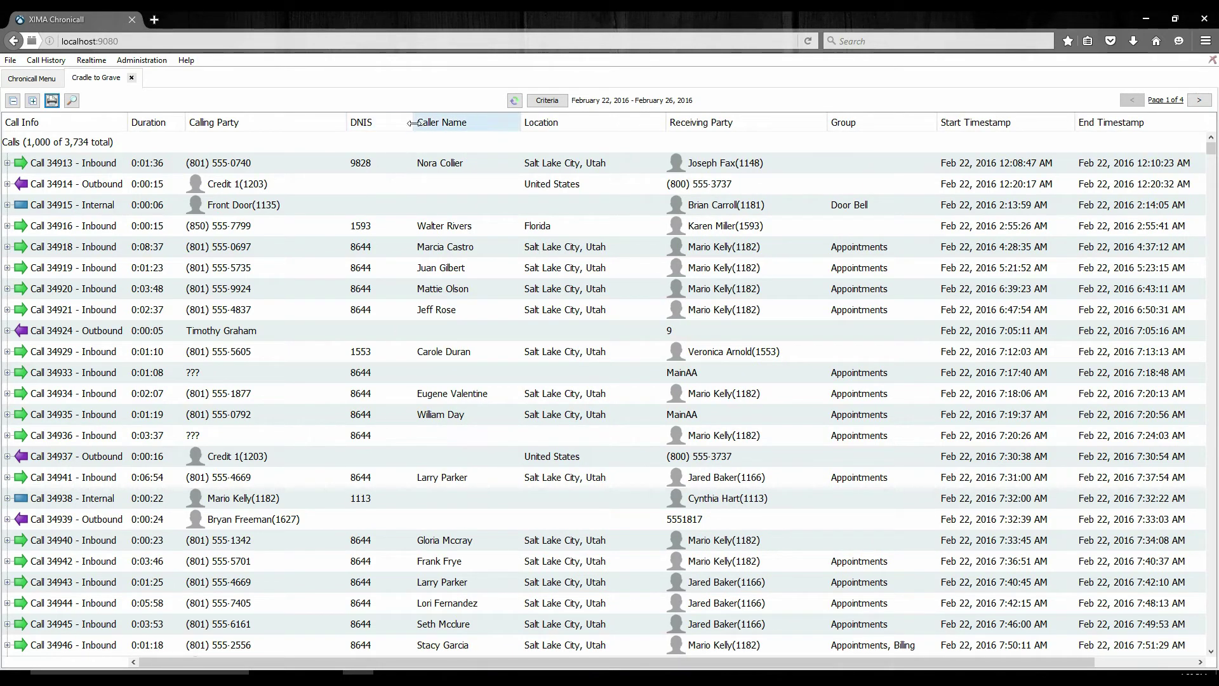
- Move the Receiving Party column between Caller Name and Location, and save the column arrangement as a new layout named after its owner
left_click_drag(704, 123, 570, 129)
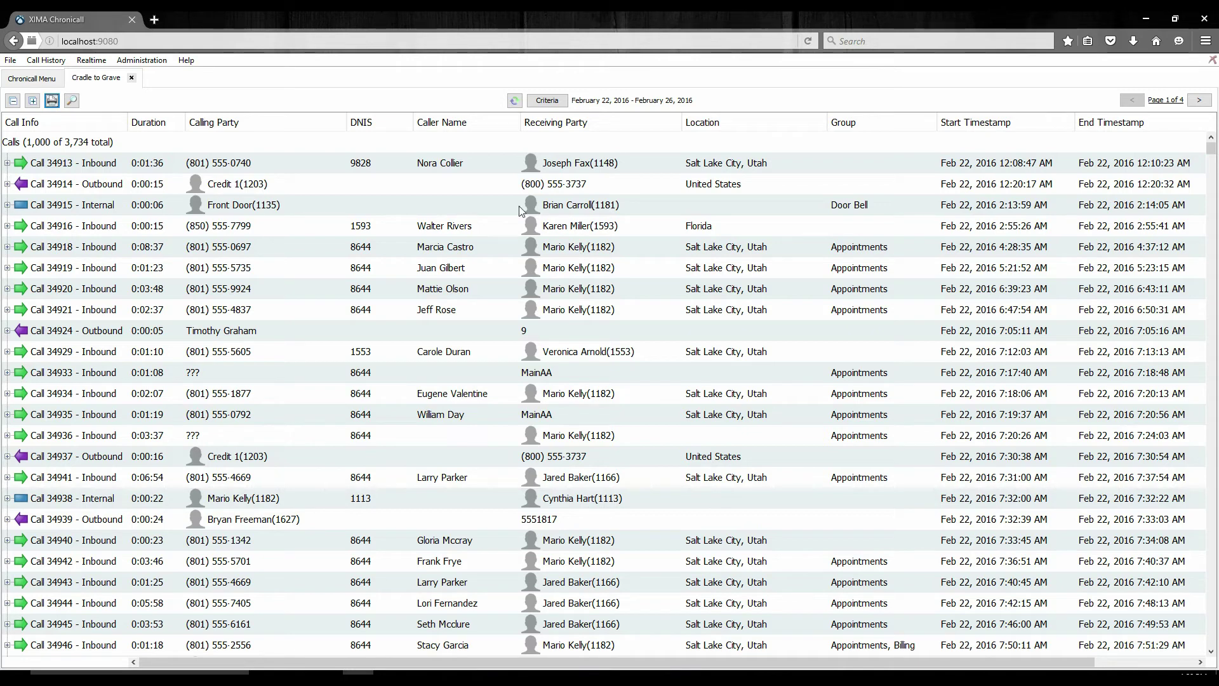
right_click(309, 125)
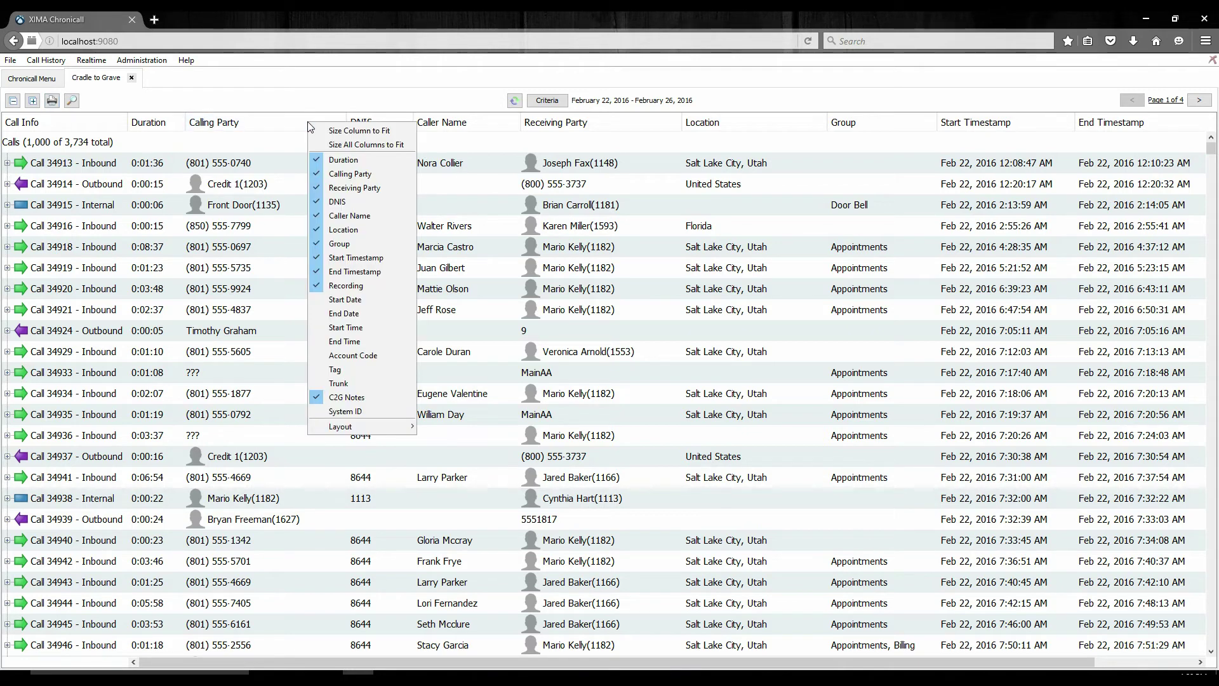
mouse_move(381, 428)
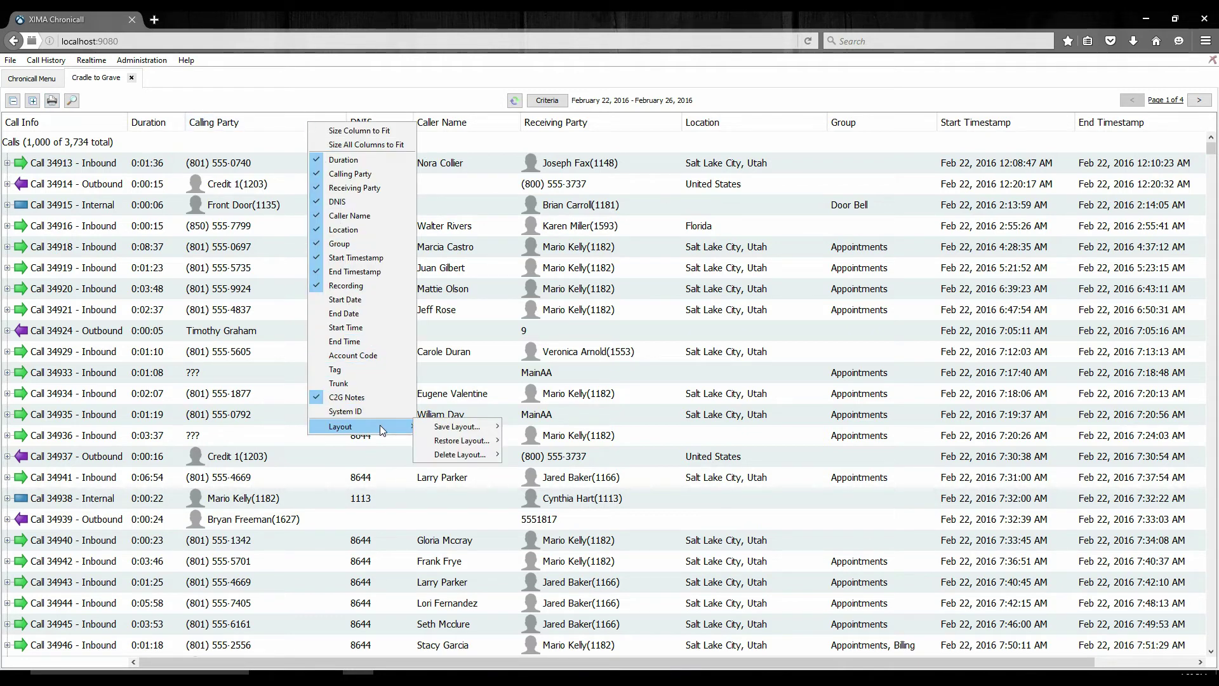
mouse_move(445, 430)
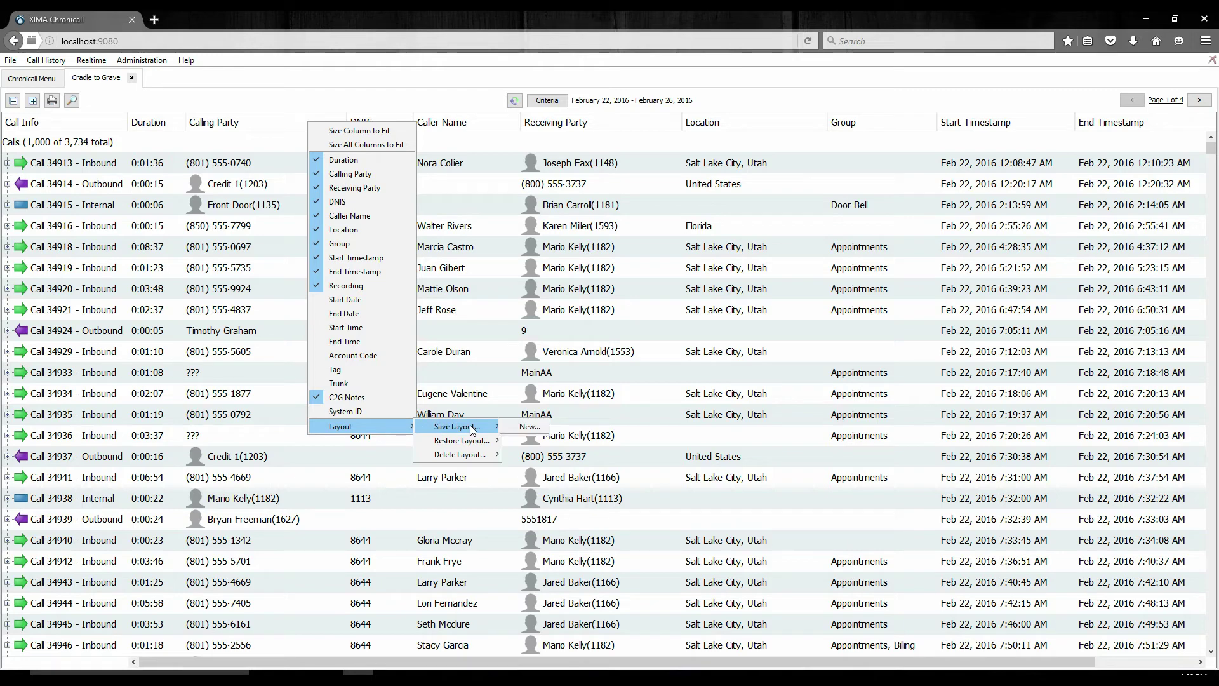
left_click(517, 428)
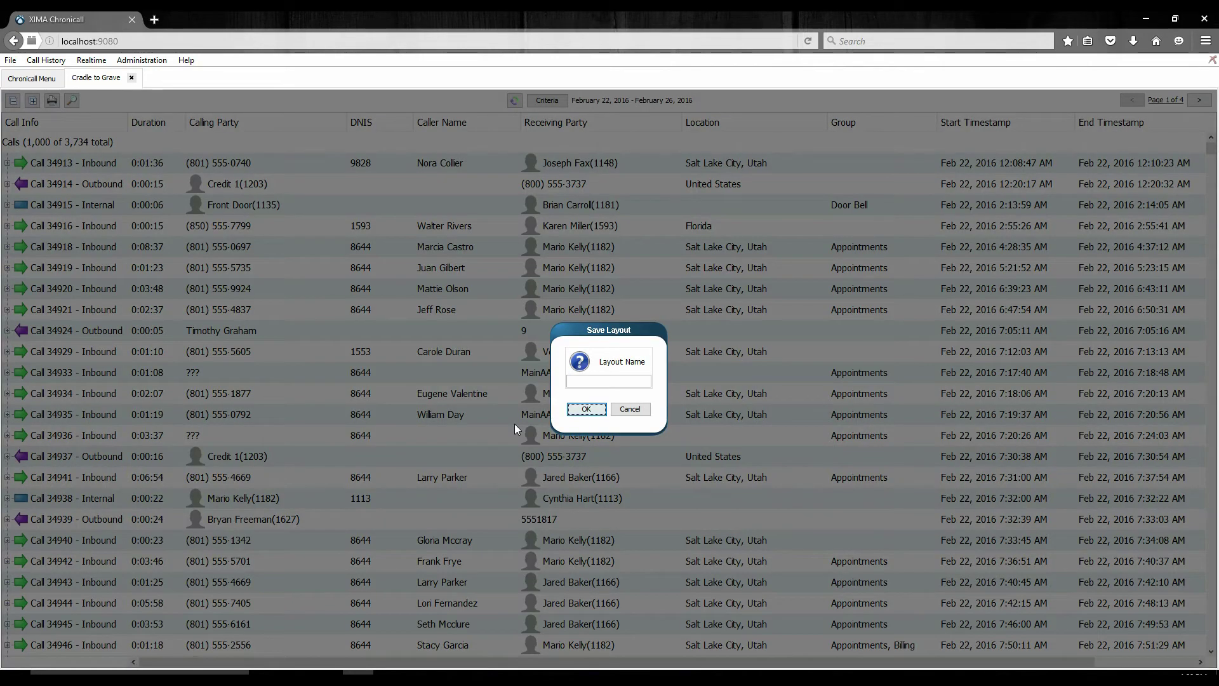
type("BLake's Layout")
left_click(574, 381)
key("BackSpace")
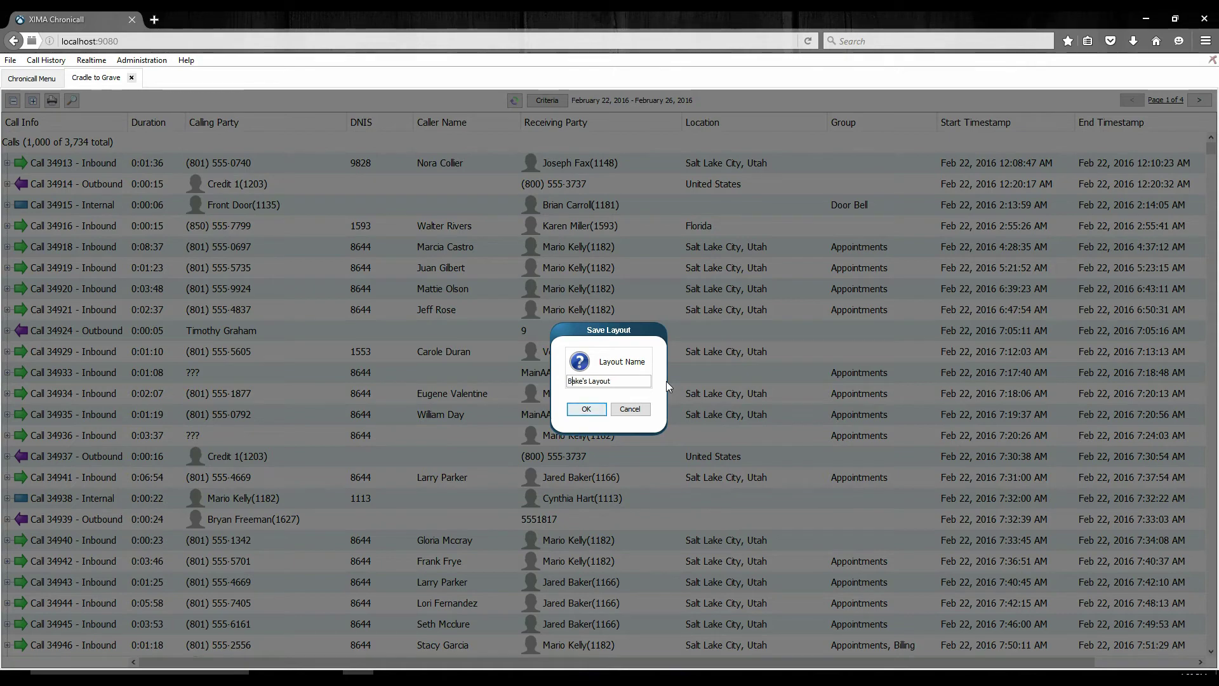
type("l")
left_click(586, 409)
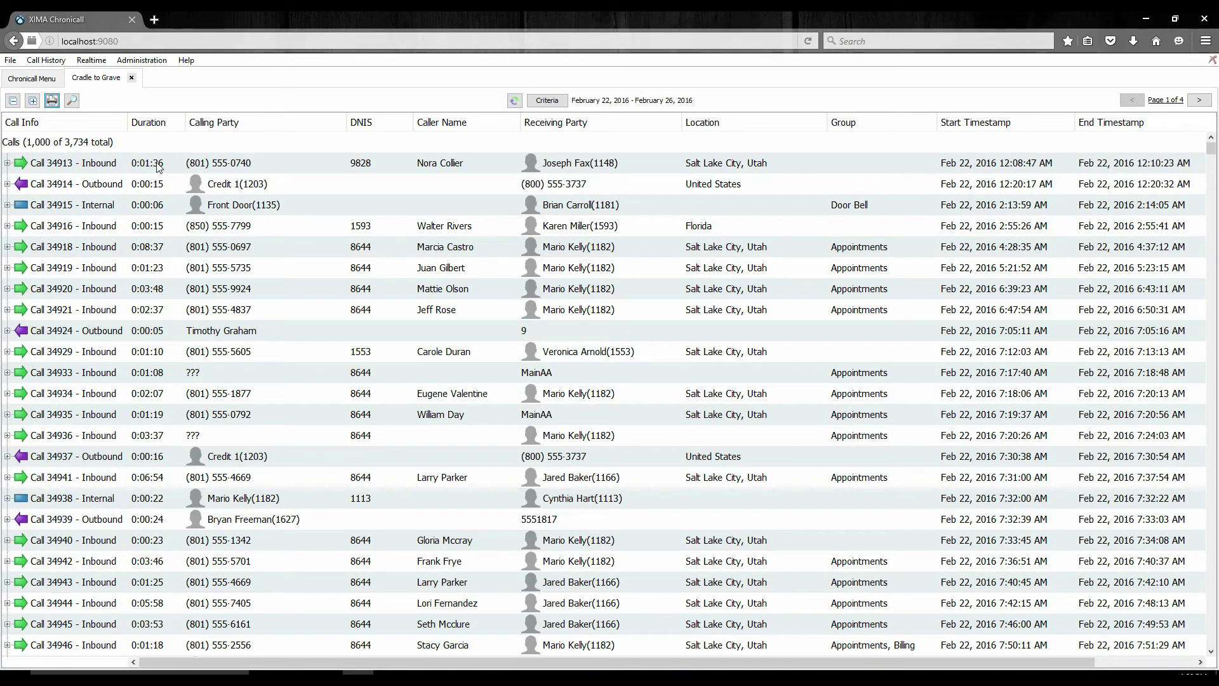
- Close the current call list and run a new Cradle to Grave search for April 18–22, 2016
left_click(132, 77)
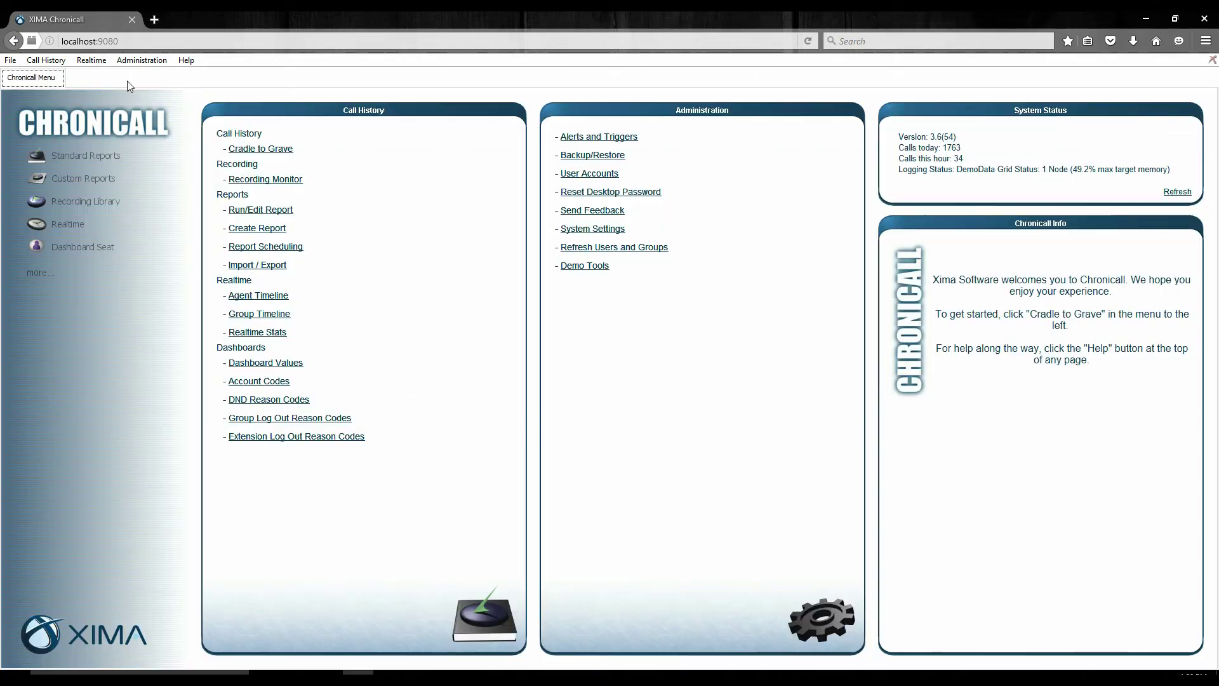
left_click(269, 148)
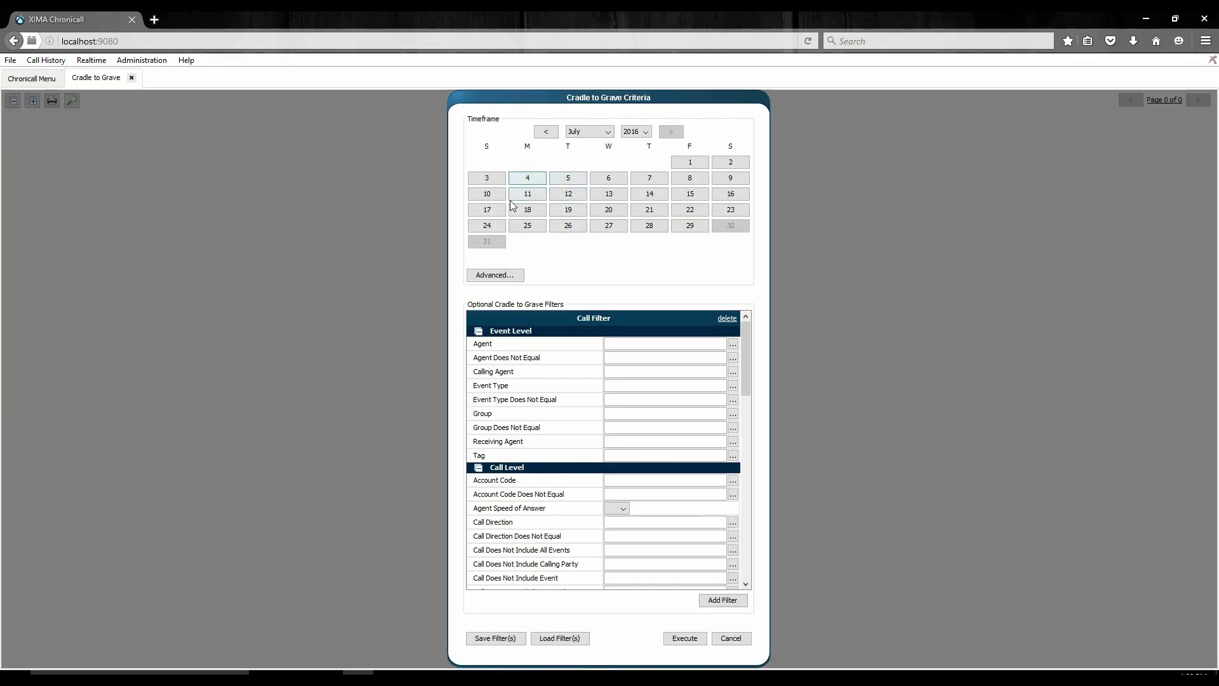
left_click(546, 131)
left_click(546, 132)
left_click(546, 132)
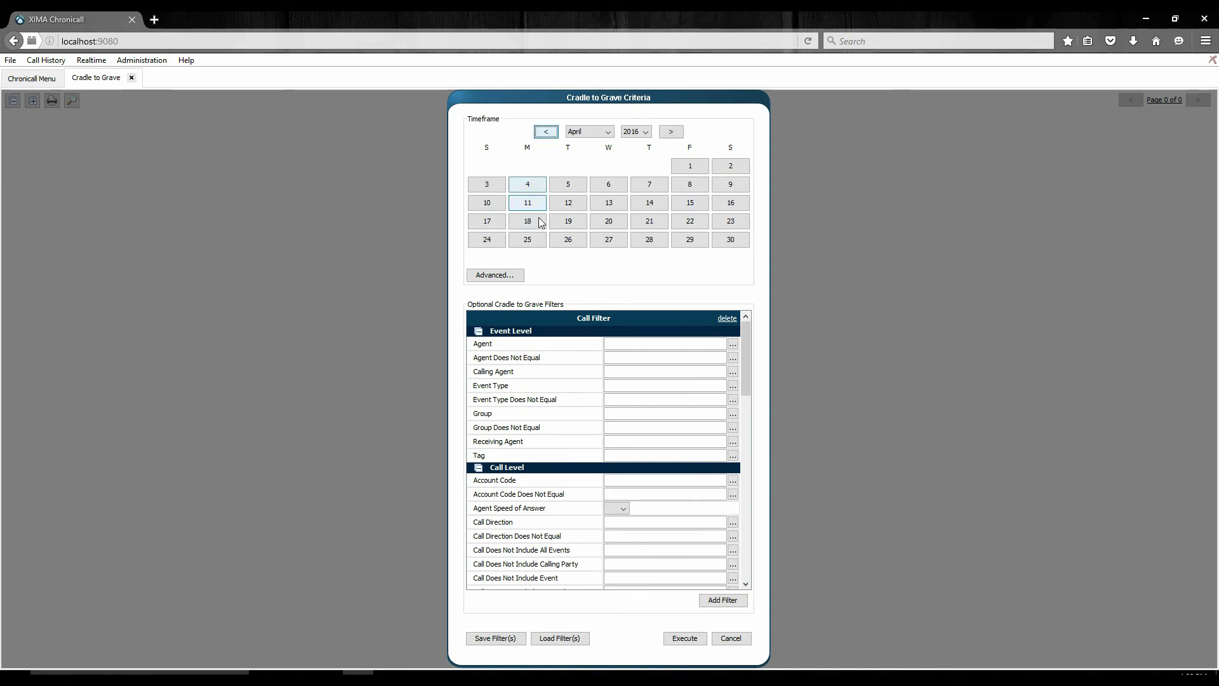
left_click_drag(540, 221, 690, 222)
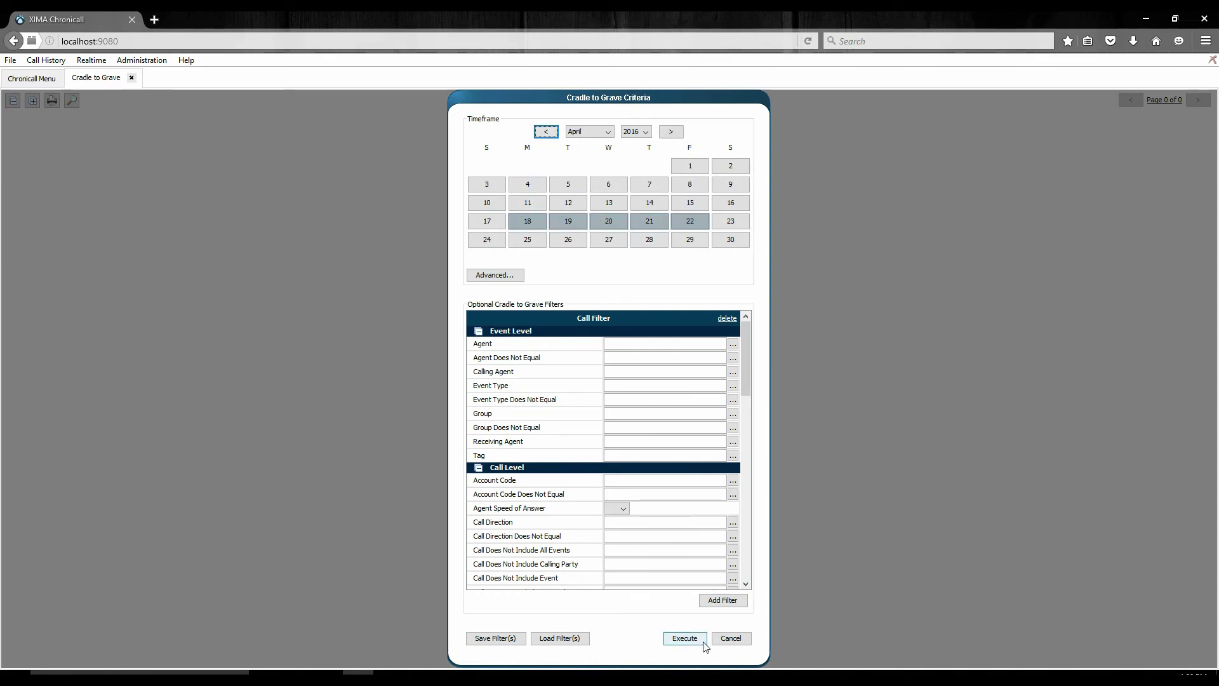
left_click(686, 639)
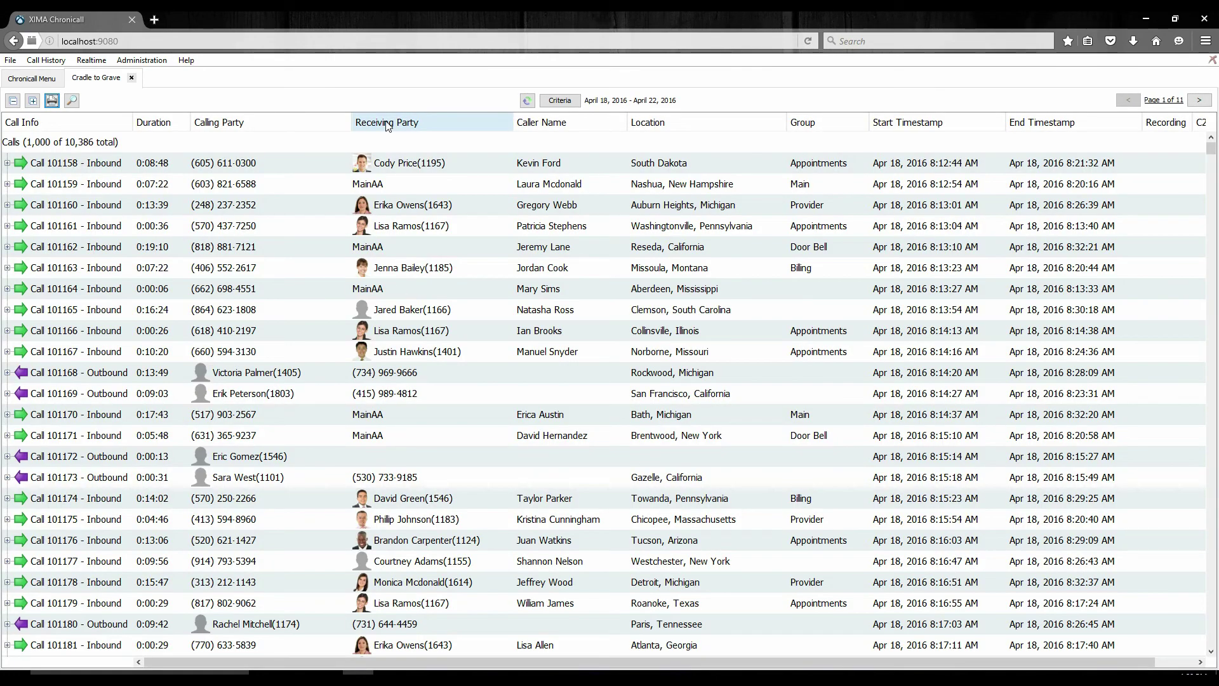
- Restore the saved personal column layout, not the Default one, on the April call list
right_click(388, 126)
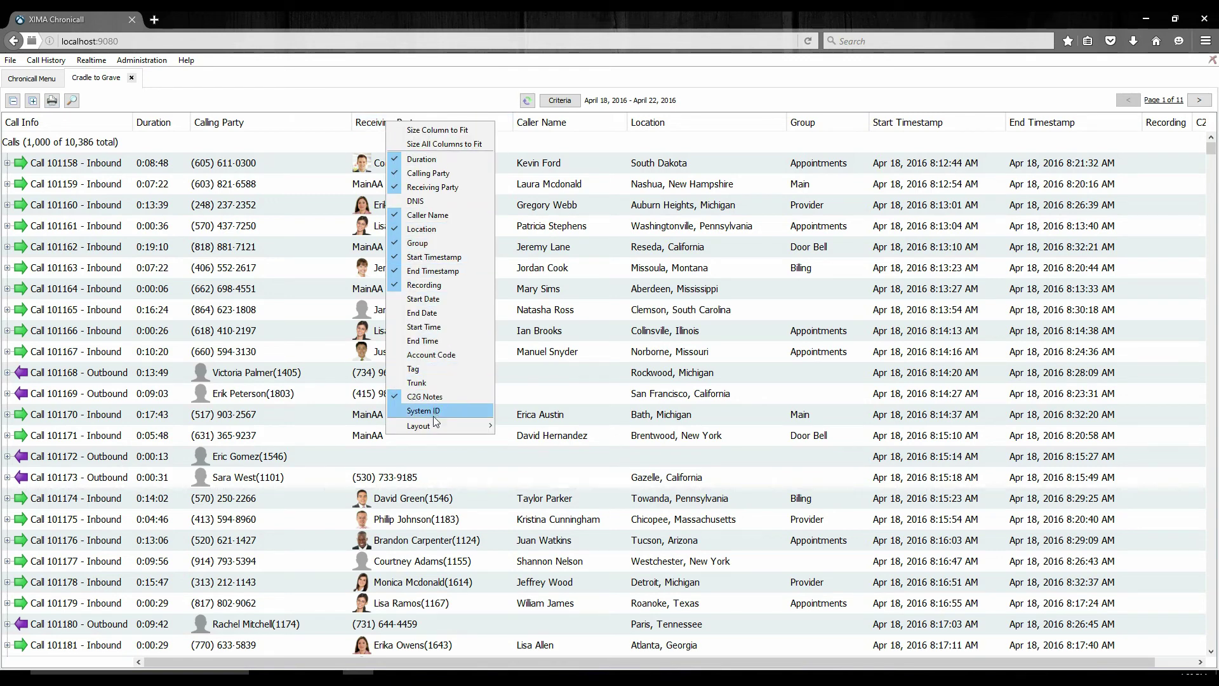
mouse_move(433, 423)
mouse_move(531, 441)
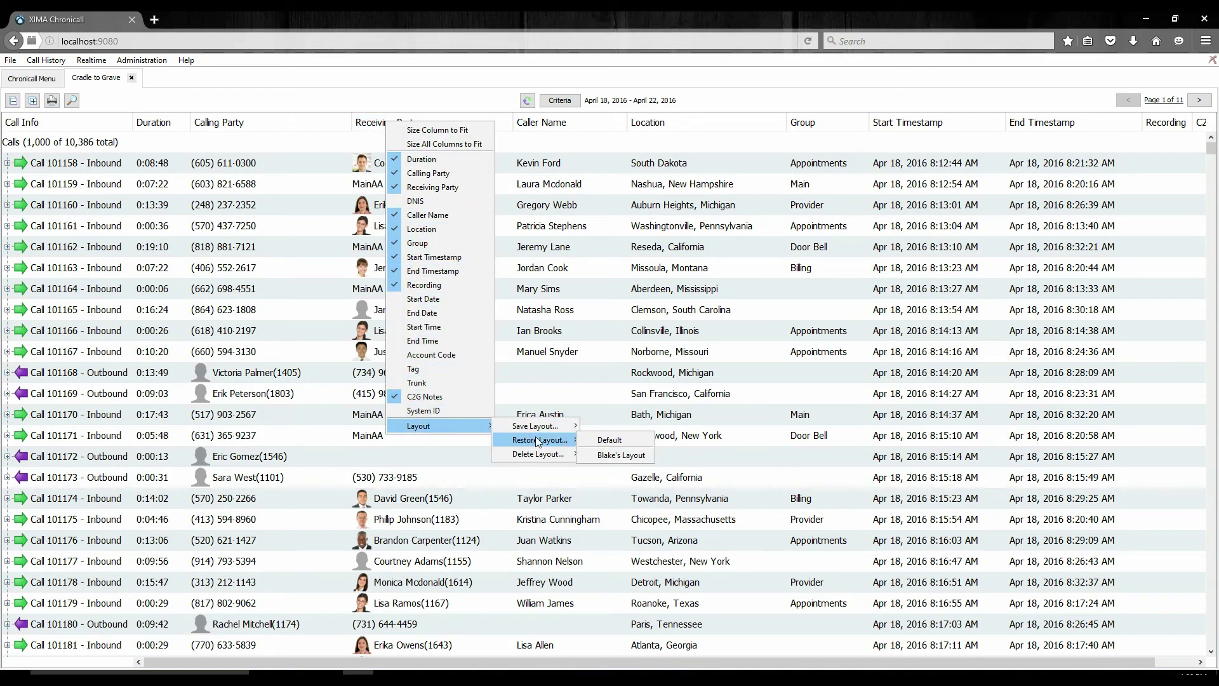
left_click(619, 455)
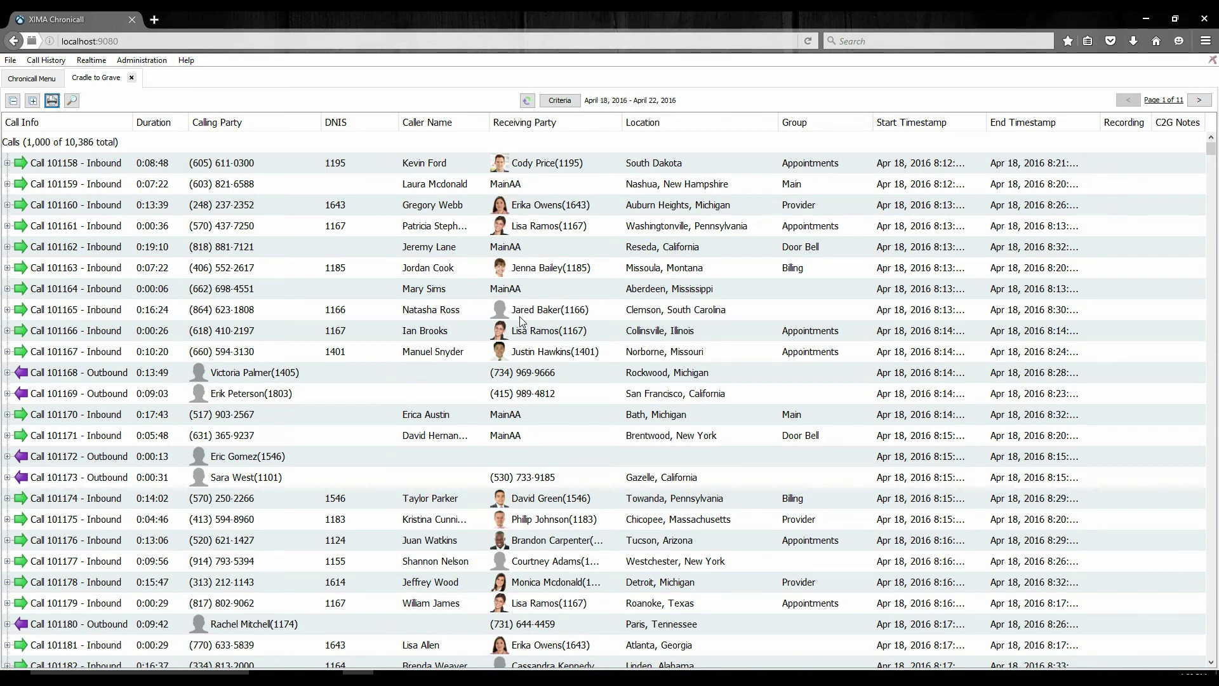
right_click(381, 127)
mouse_move(434, 430)
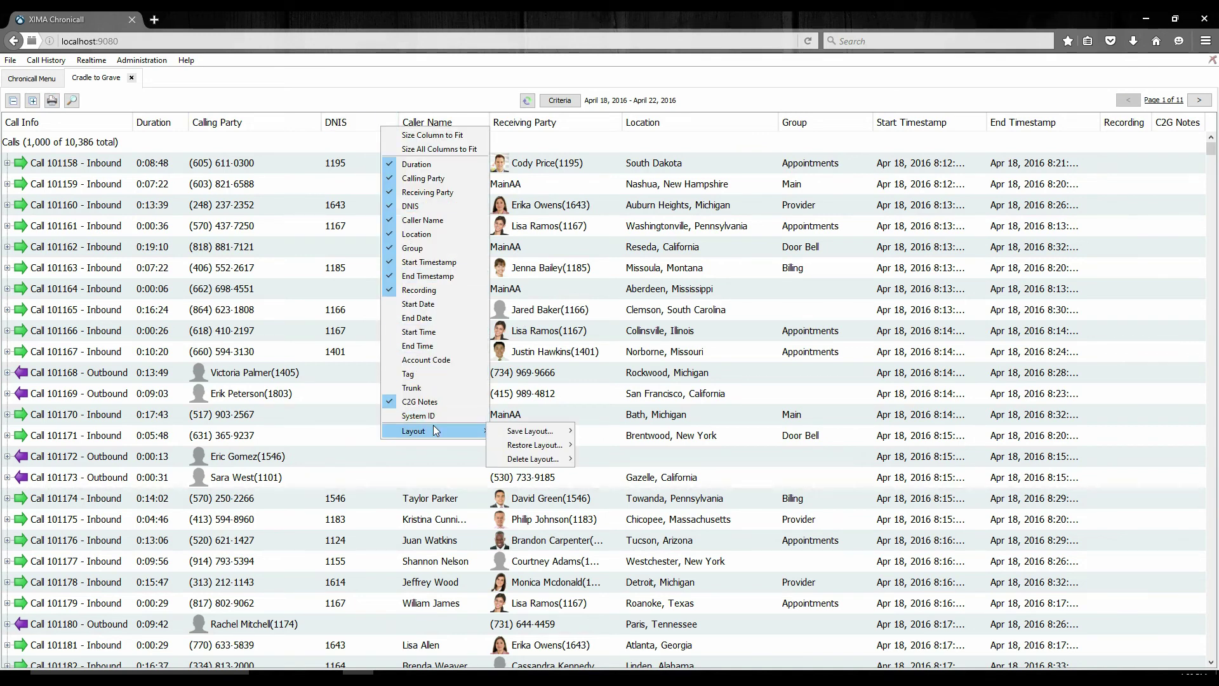
mouse_move(538, 447)
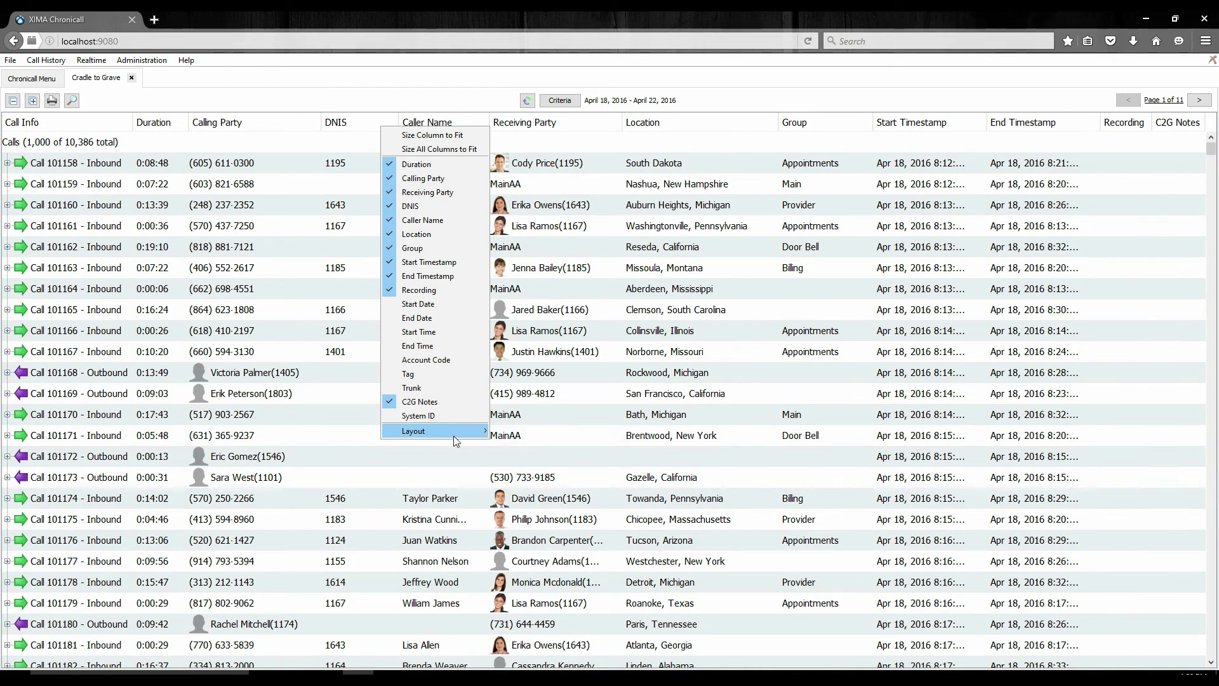
left_click(444, 84)
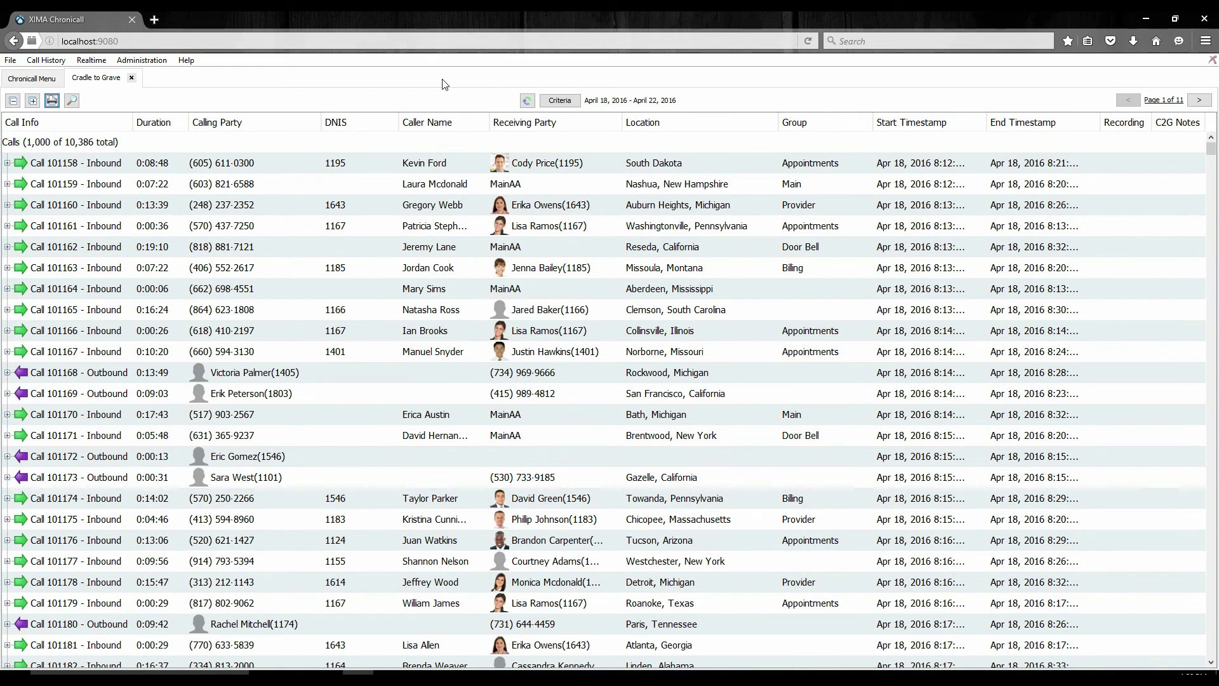